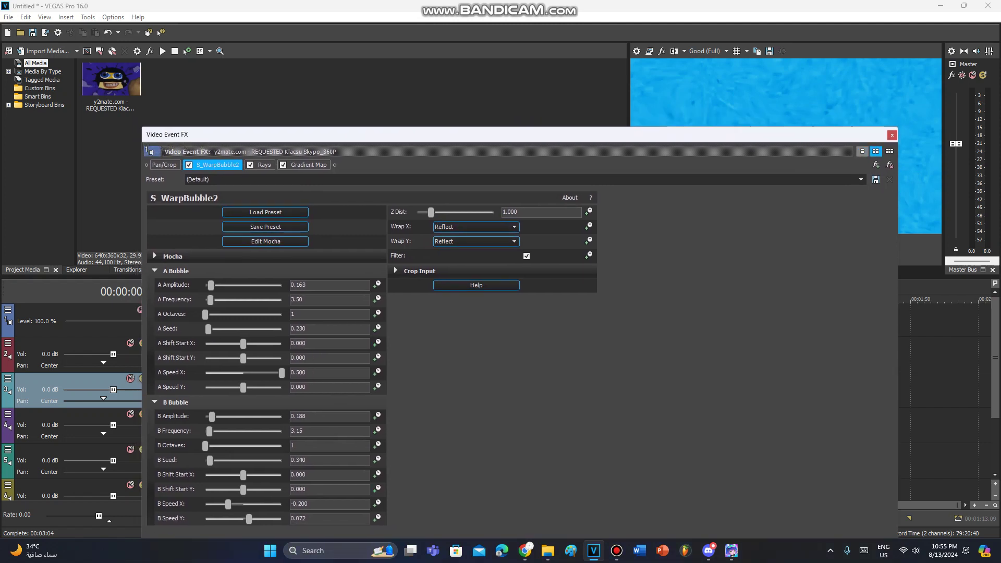
Review the first video event's S_WarpBubble2 and Rays settings and the colour of each Gradient Map point
left_click(862, 152)
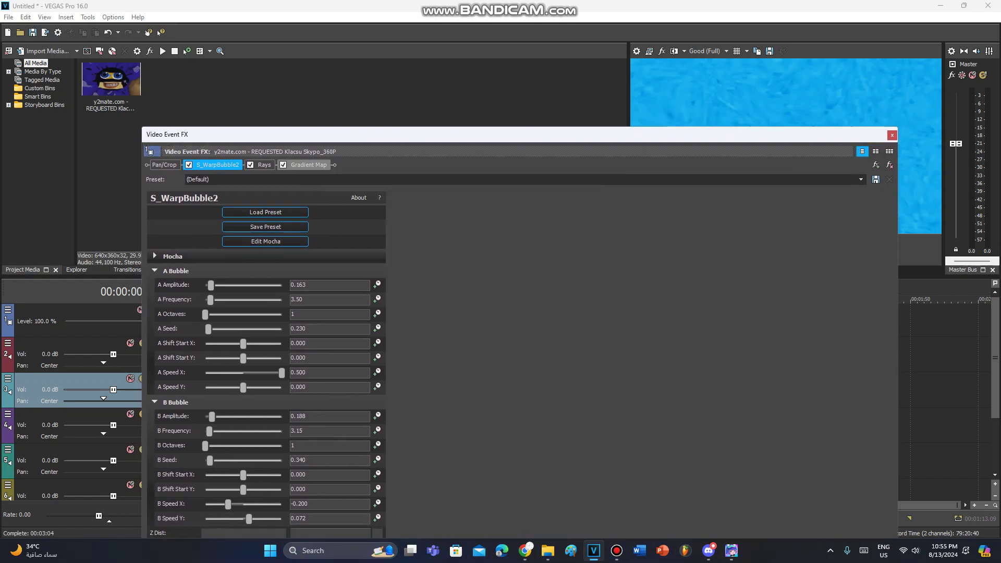
left_click(265, 165)
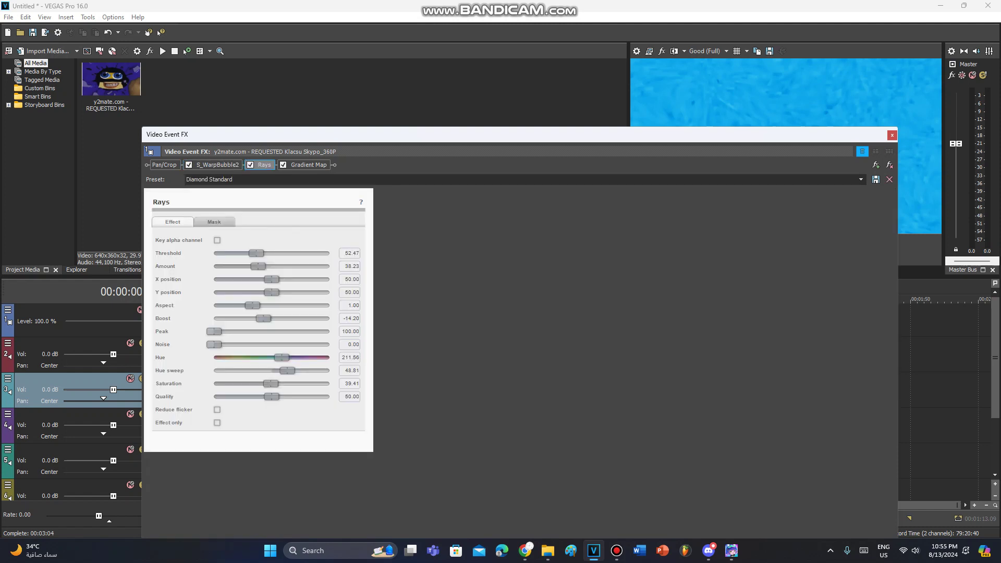
left_click(309, 164)
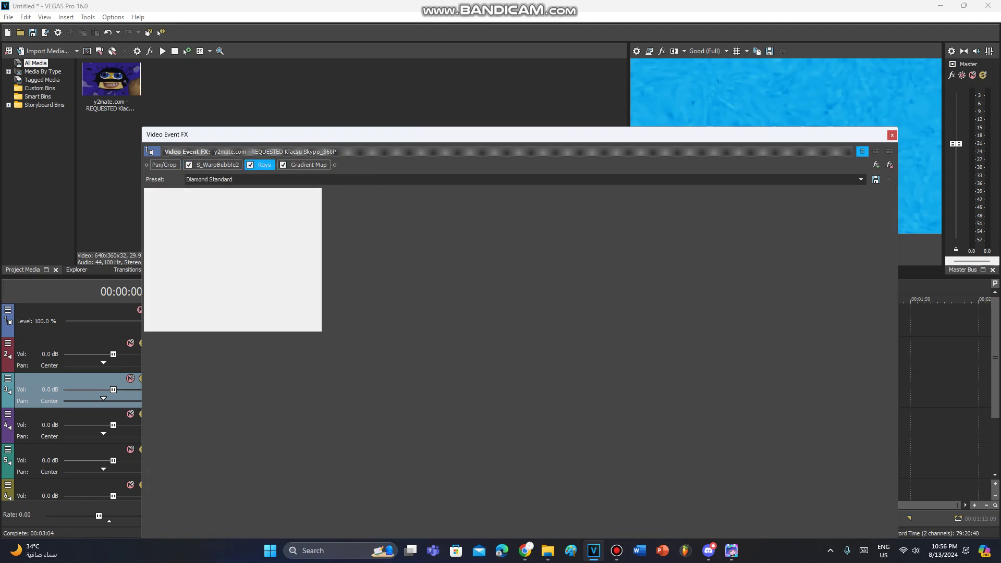
left_click(179, 213)
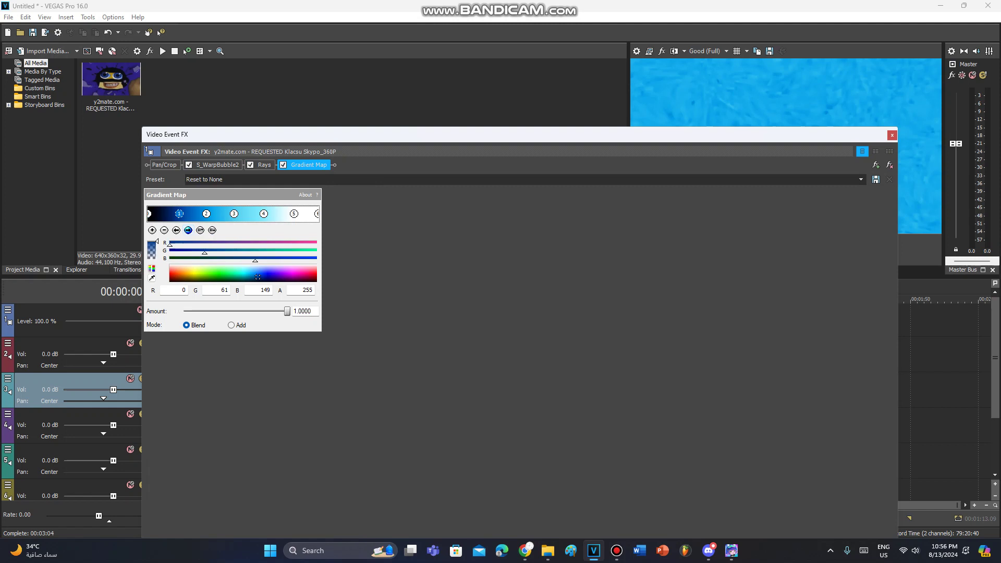
left_click(188, 230)
left_click(188, 230)
left_click(188, 230)
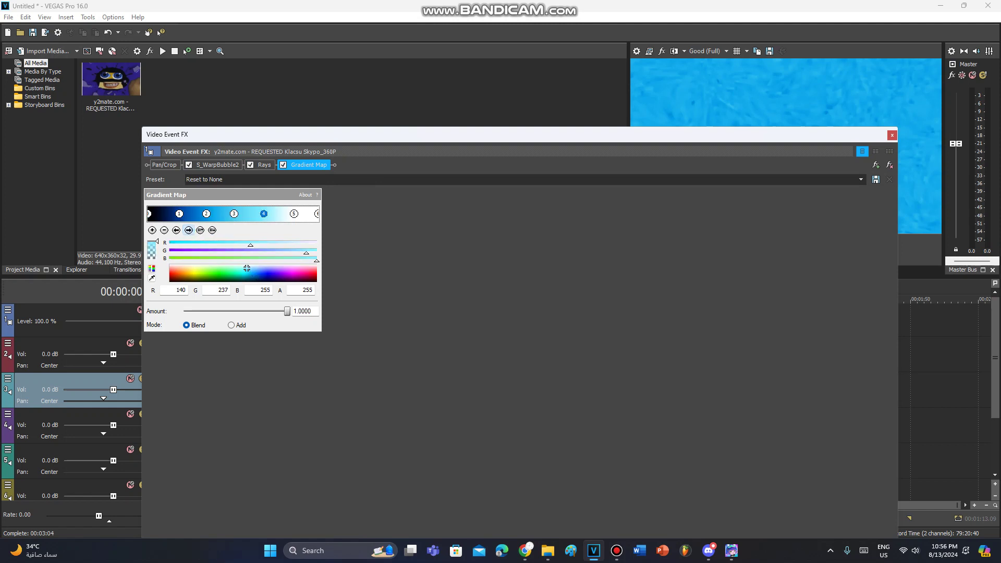
left_click(188, 229)
left_click(189, 230)
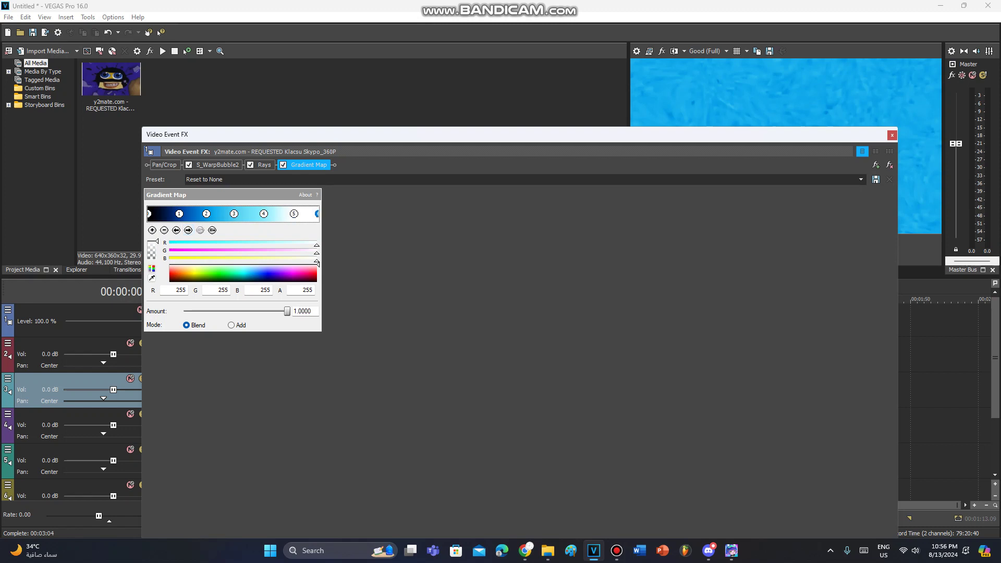
left_click(892, 135)
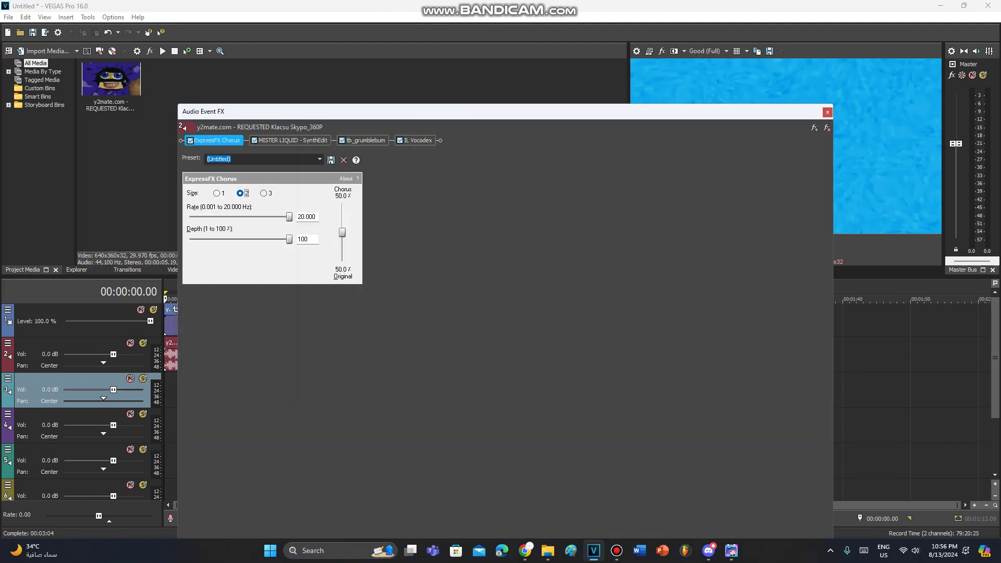
Review the first audio event's effect chain: ExpressFX Chorus, MISTER LIQUID, tb_grumblebum and IL Vocodex
left_click(293, 141)
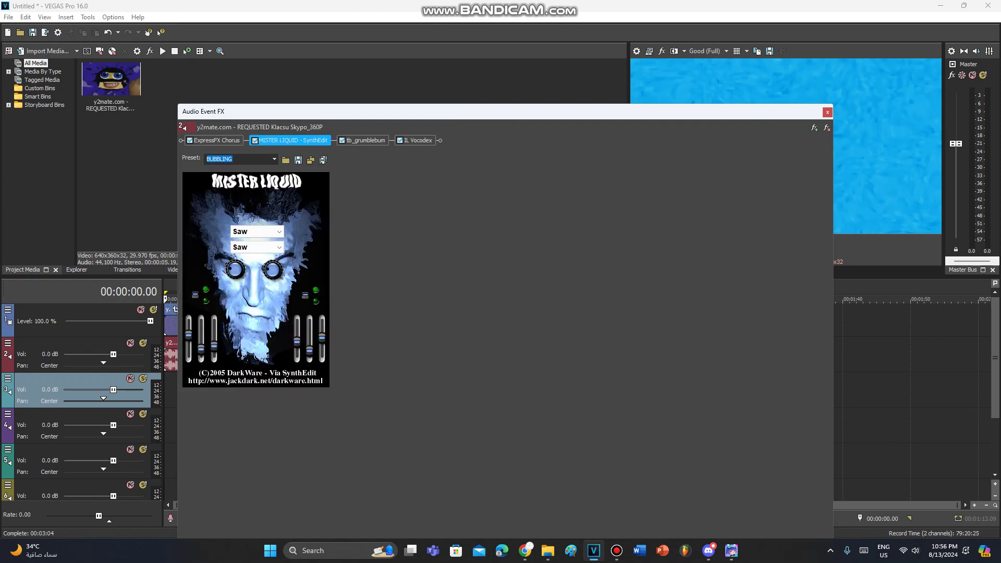
left_click(365, 141)
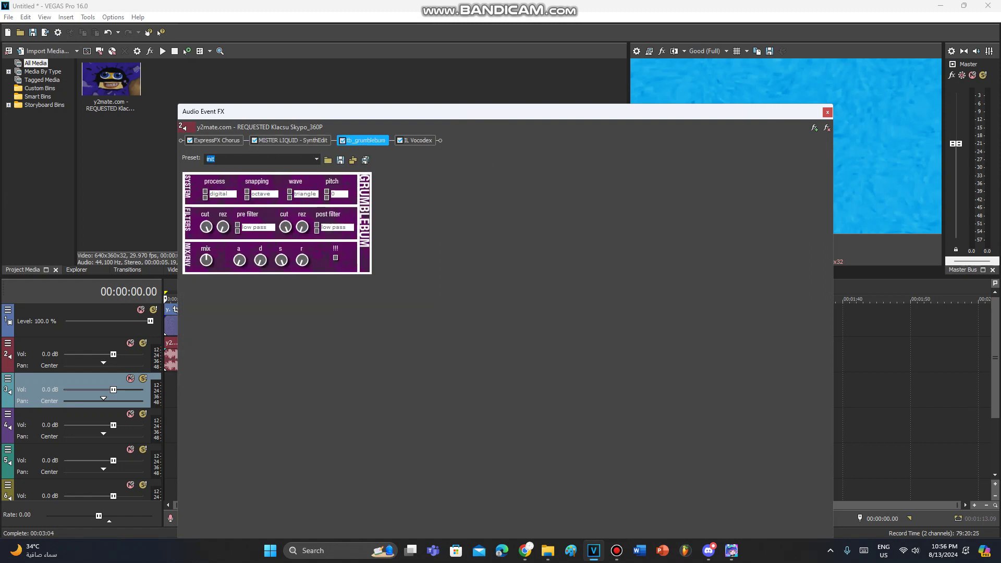
left_click(415, 140)
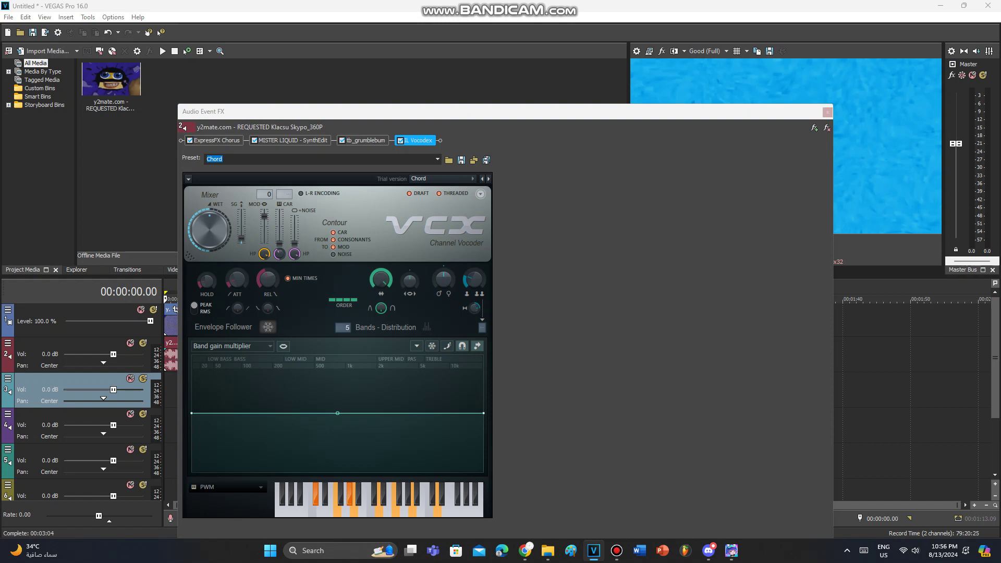
left_click(827, 112)
Examine the colour values of every Gradient Map point on the second video event
left_click(226, 310)
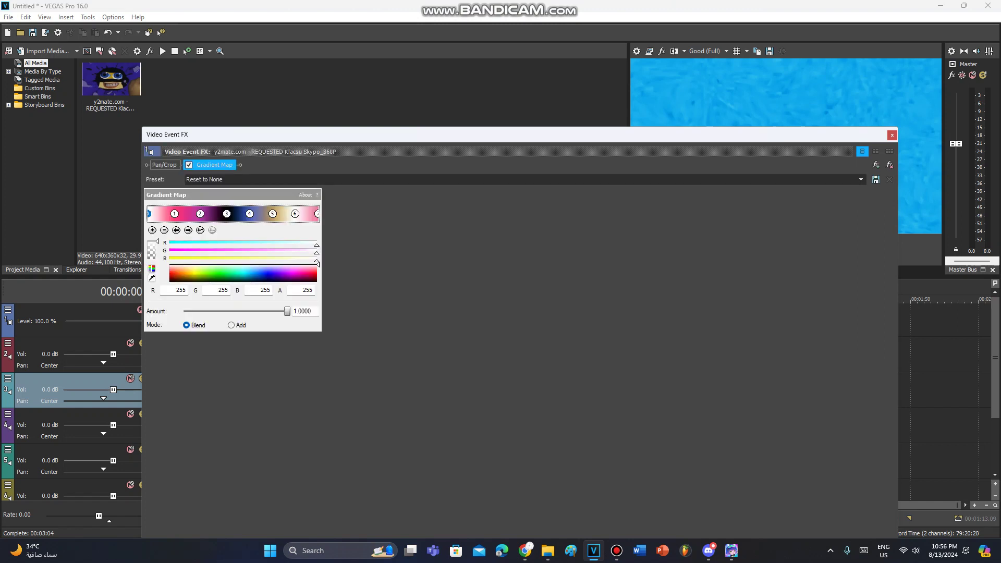
left_click(188, 230)
left_click(188, 230)
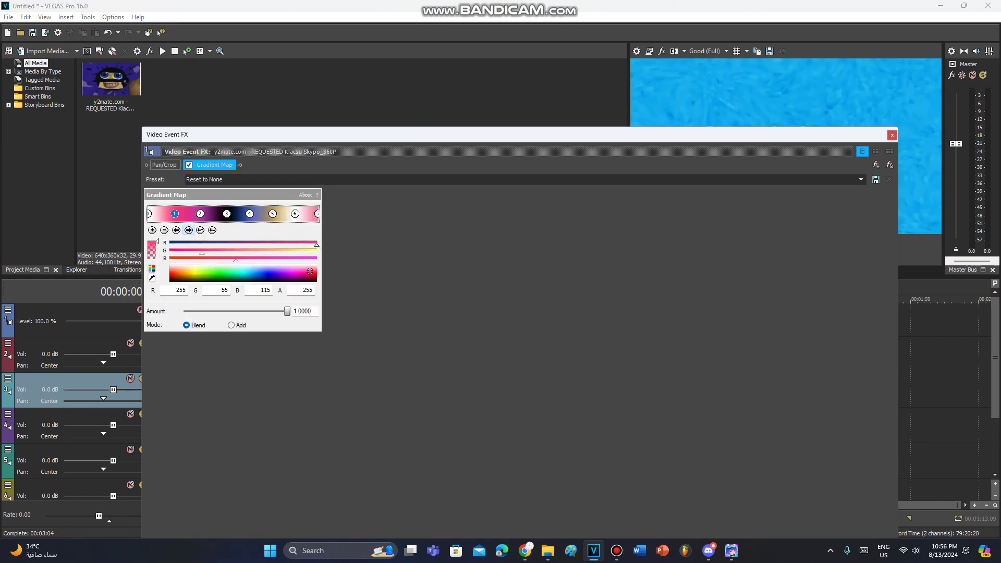
left_click(188, 230)
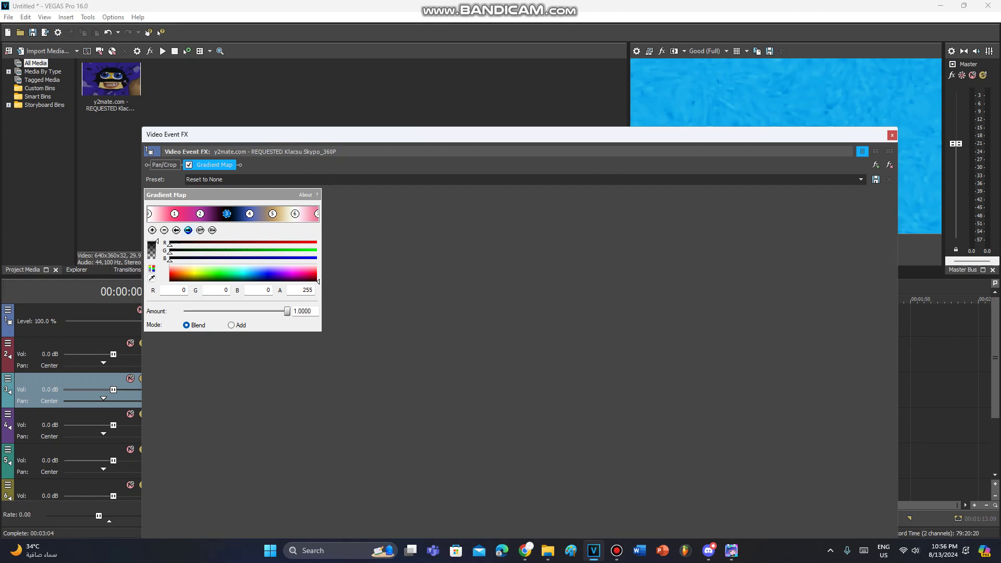
left_click(188, 230)
left_click(189, 229)
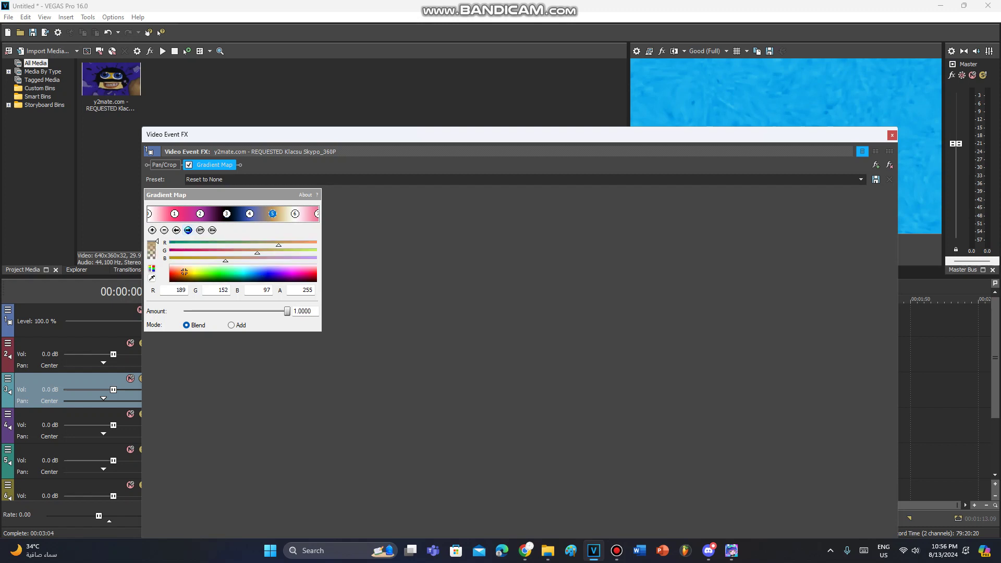
left_click(188, 230)
left_click(188, 230)
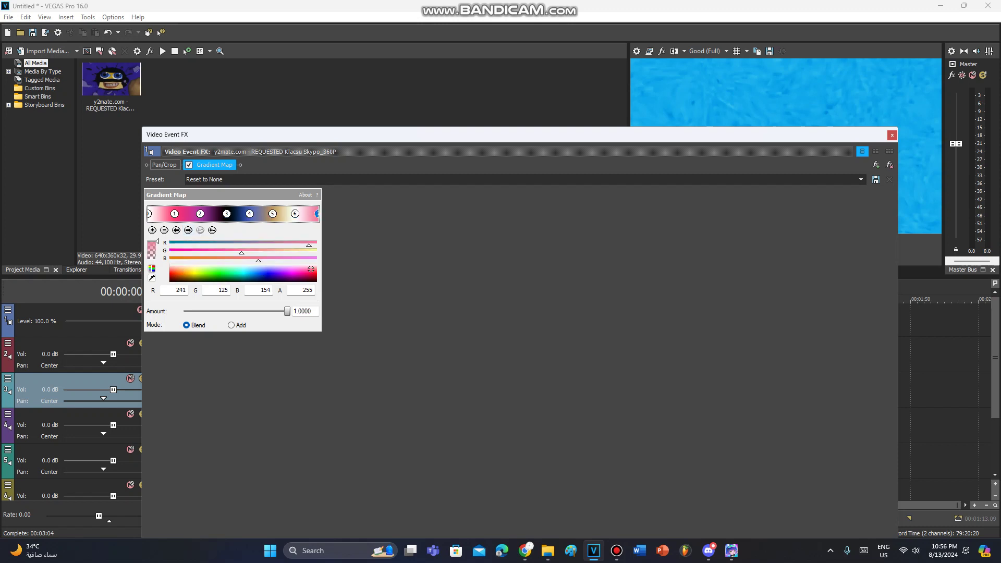
left_click(891, 135)
Check the pitch shift properties of the second clip's audio events on tracks 2 and 3
right_click(215, 357)
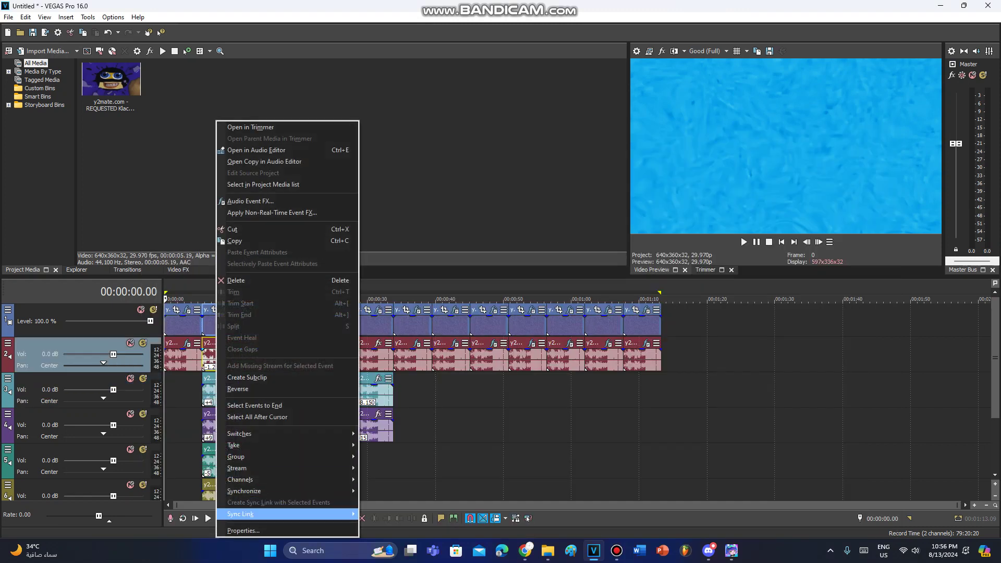
left_click(287, 530)
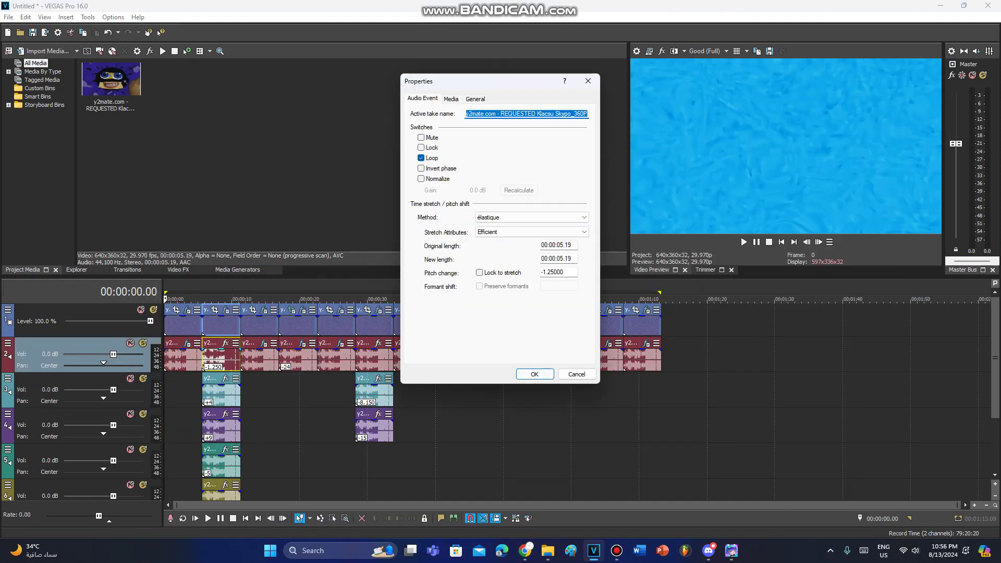
left_click(535, 374)
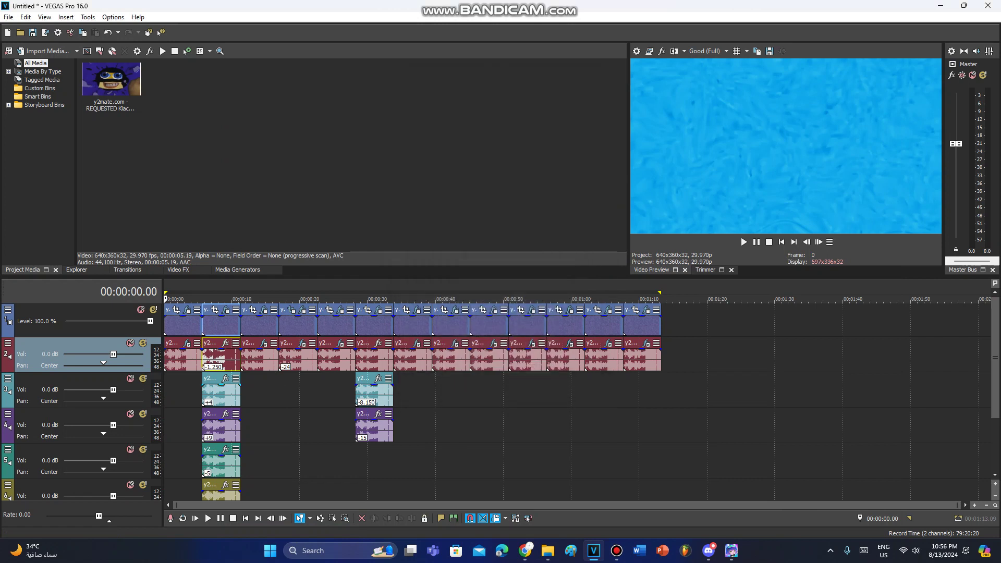
right_click(219, 391)
left_click(286, 530)
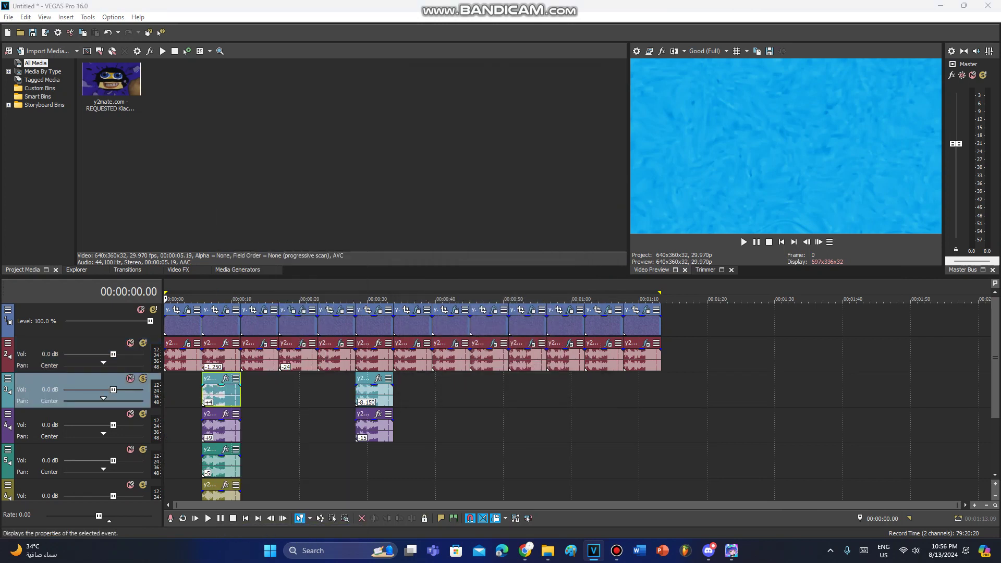
left_click(535, 375)
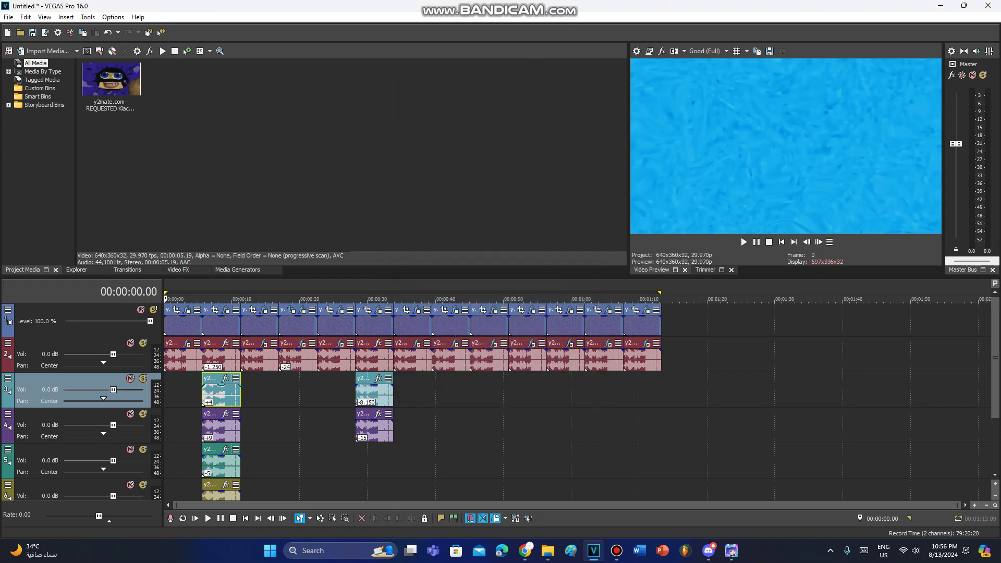
Check the pitch shift properties of the second clip's audio events on tracks 4 and 5
right_click(218, 433)
left_click(287, 425)
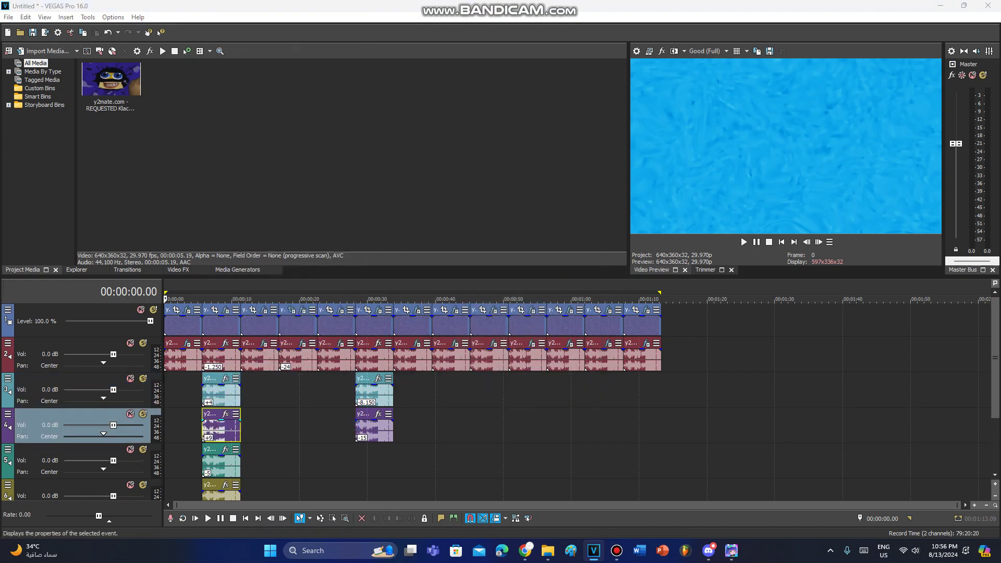
key("Return")
right_click(221, 461)
left_click(286, 453)
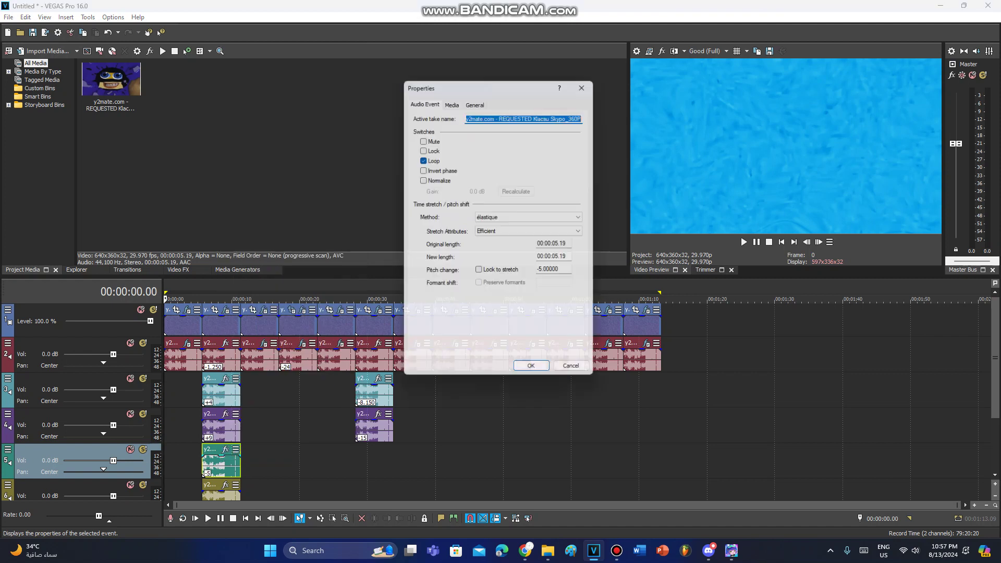
key("Return")
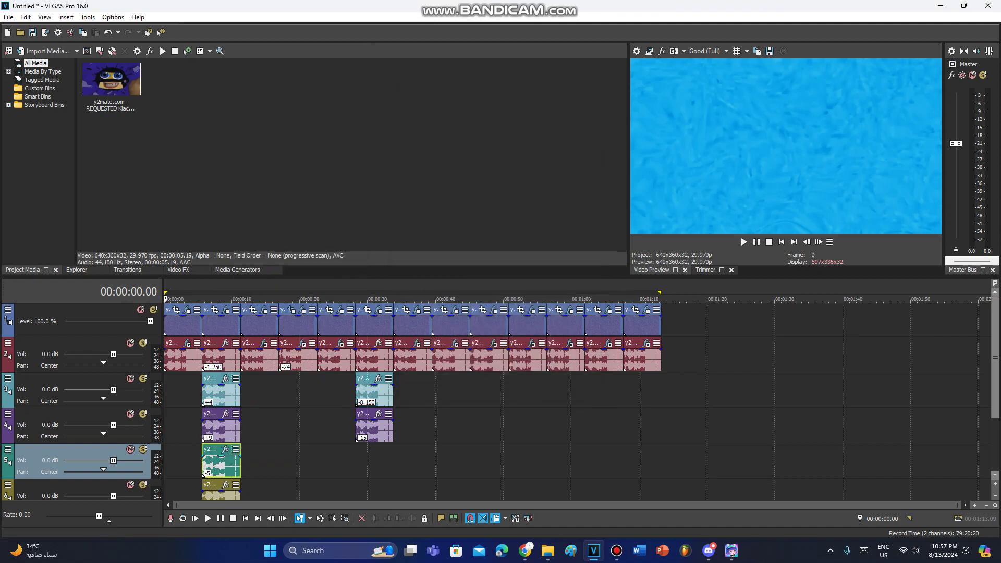
Check the pitch shift properties of the second clip's audio event on track 6
left_click_drag(995, 365, 994, 385)
right_click(225, 464)
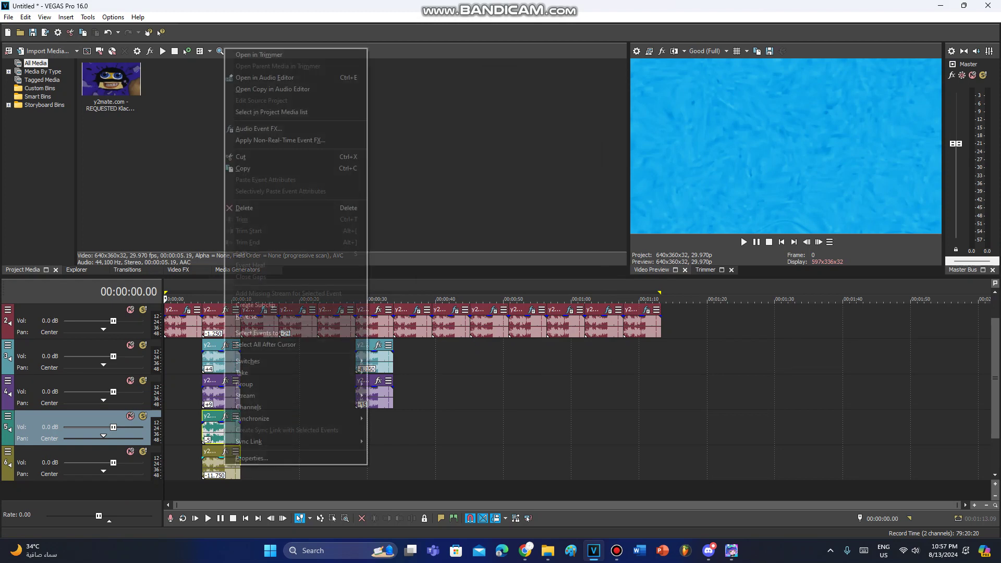
left_click(253, 458)
key("Return")
Review the third video event's S_JitterFrames and NewBlue ME Warp settings and the colour of each Gradient Map point
left_click(994, 293)
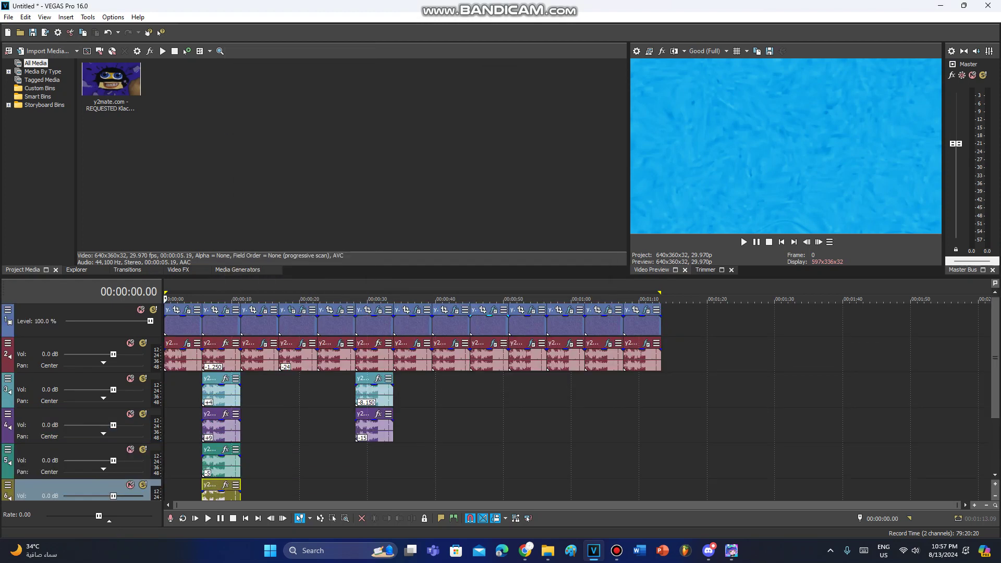
left_click(263, 309)
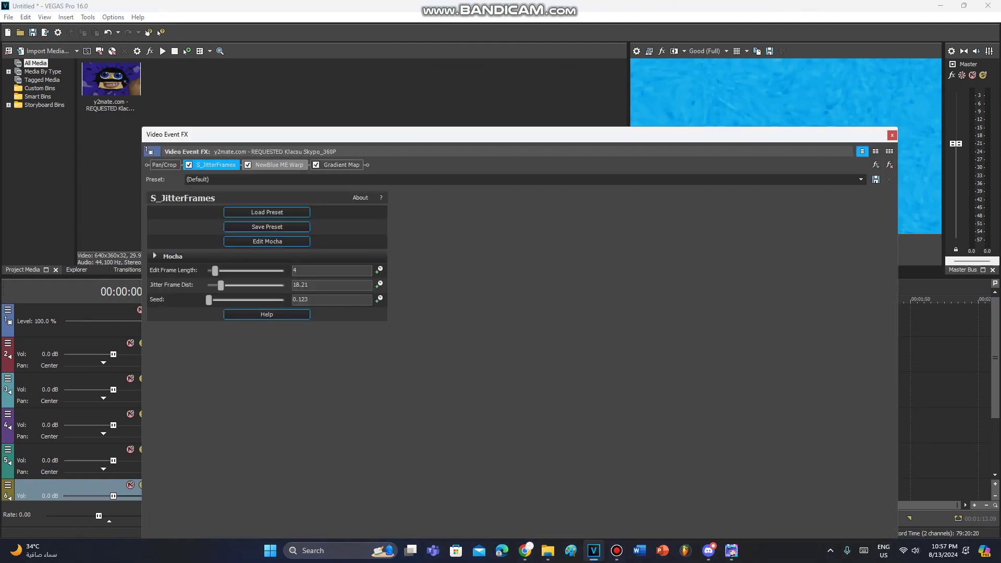
left_click(279, 165)
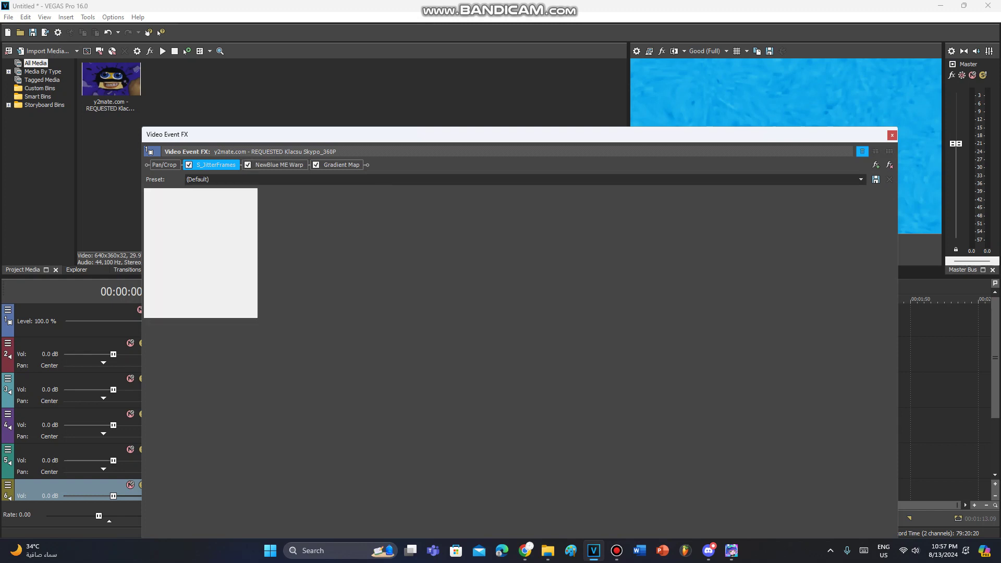
left_click(341, 165)
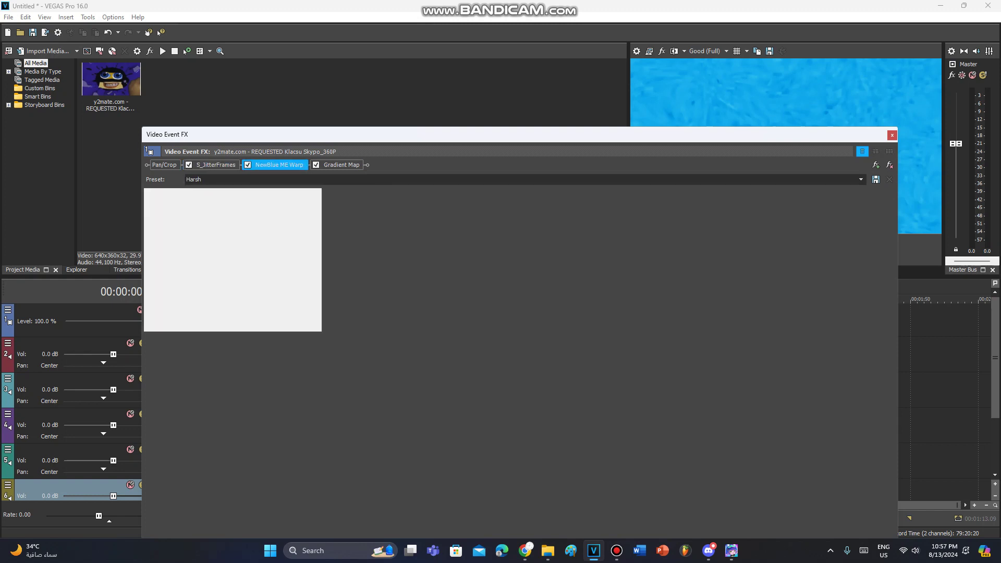
left_click(189, 230)
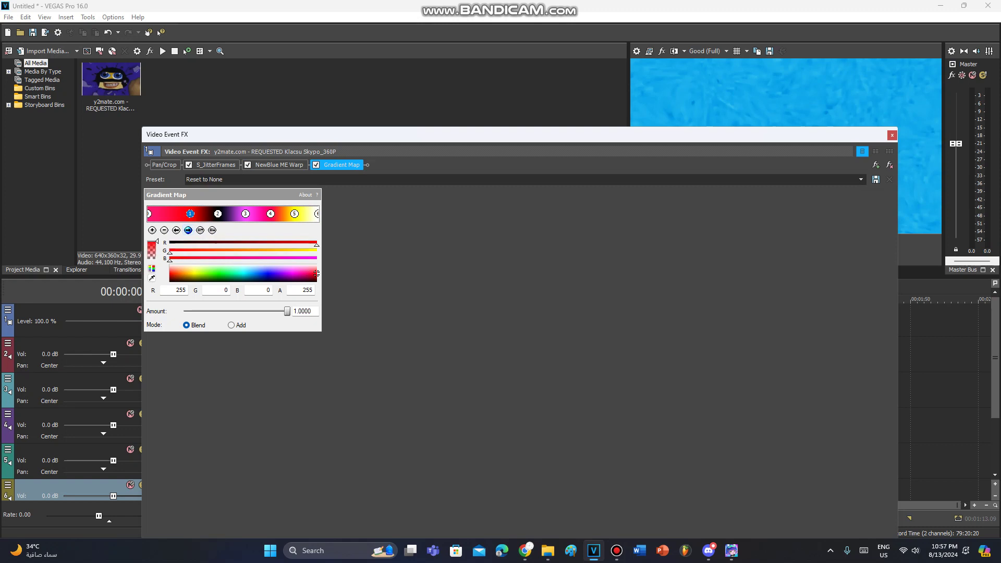
left_click(188, 230)
left_click(188, 230)
left_click(188, 230)
left_click(188, 230)
left_click(188, 230)
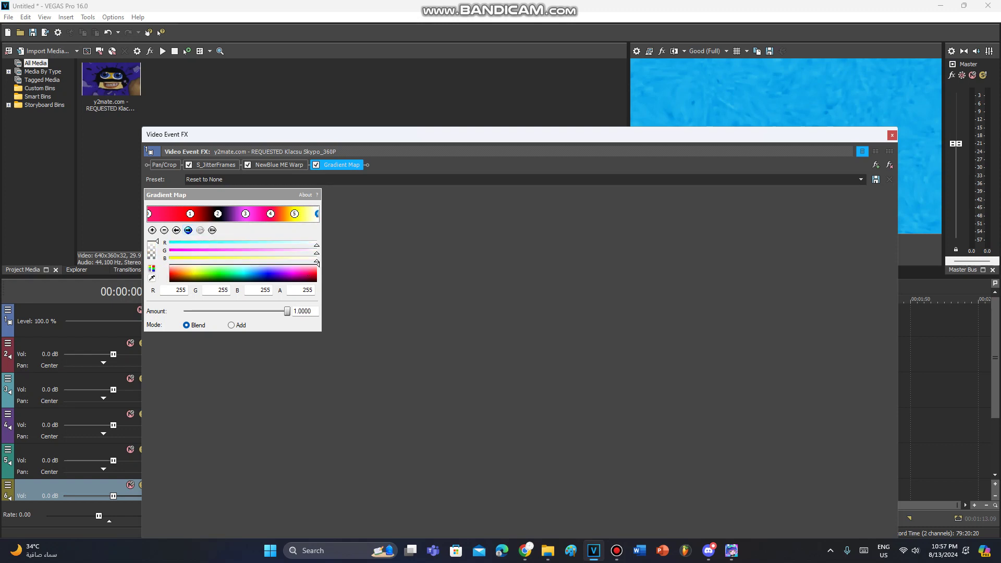
left_click(892, 135)
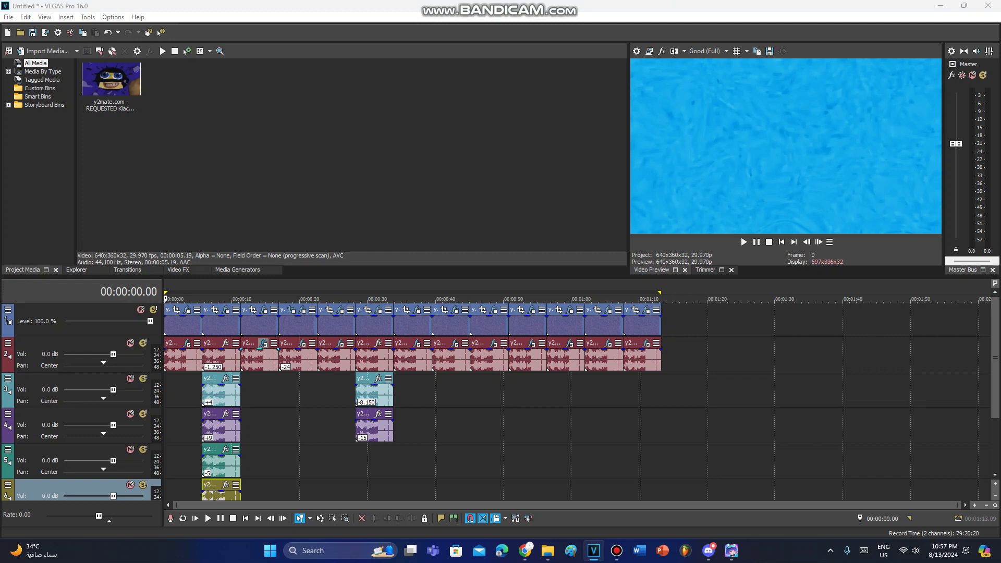
Review the RSP 01 and IL Vocodex settings in the third audio event's effect chain
left_click(263, 343)
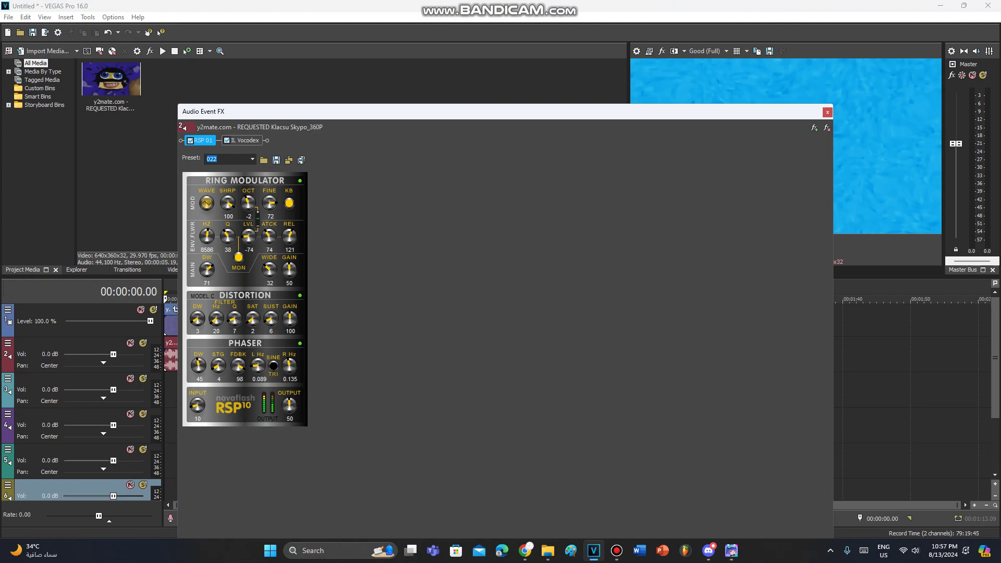
left_click(244, 140)
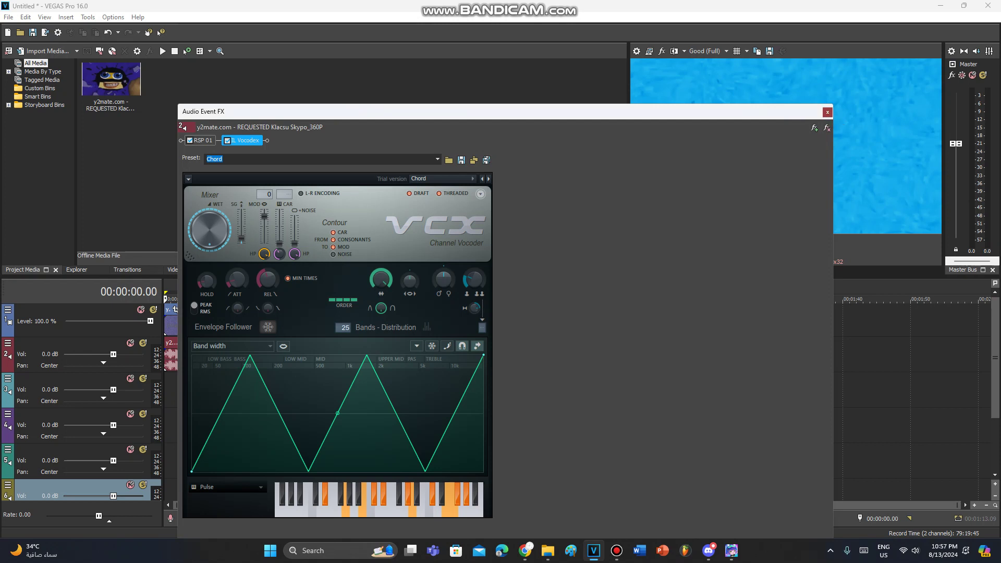
left_click(827, 112)
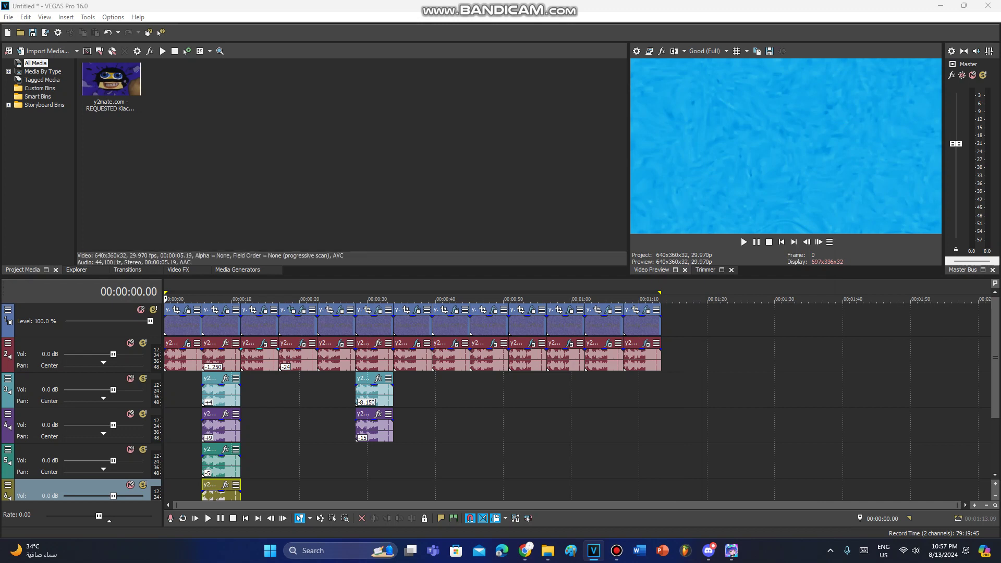
Review the fourth video event's NewBlue V1 Video Tuneup, Channel Blend, Invert and Wave settings
left_click(302, 310)
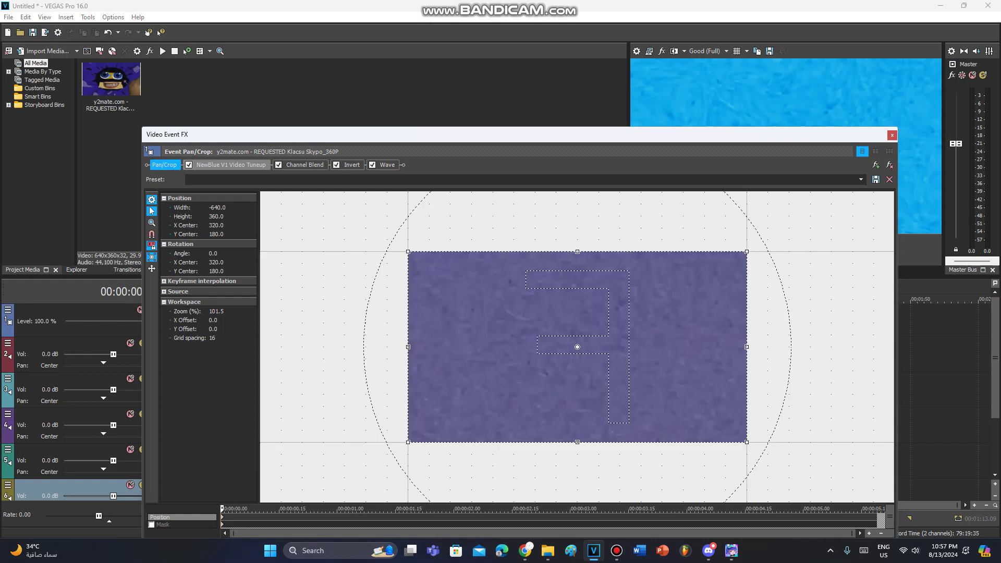
left_click(231, 164)
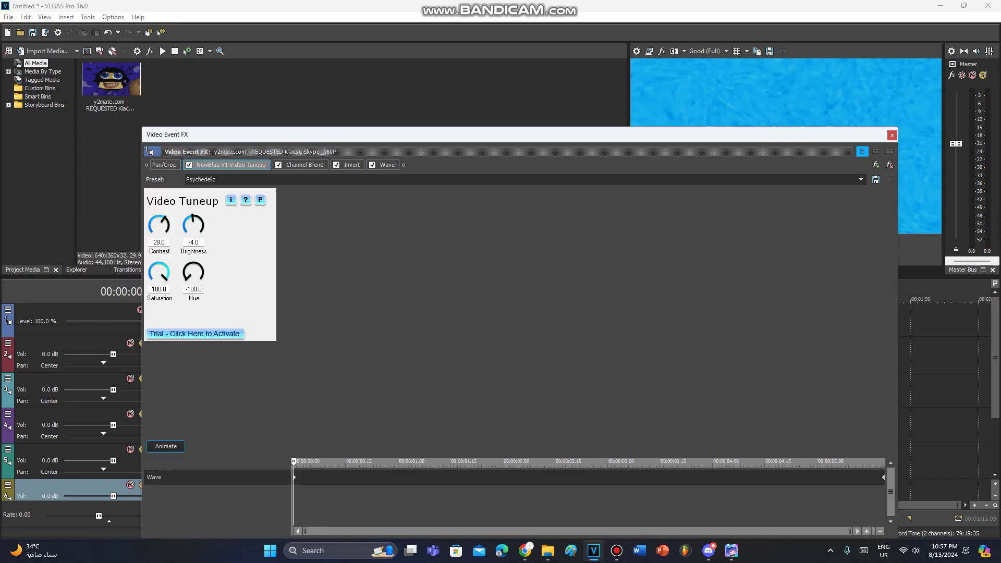
left_click(305, 165)
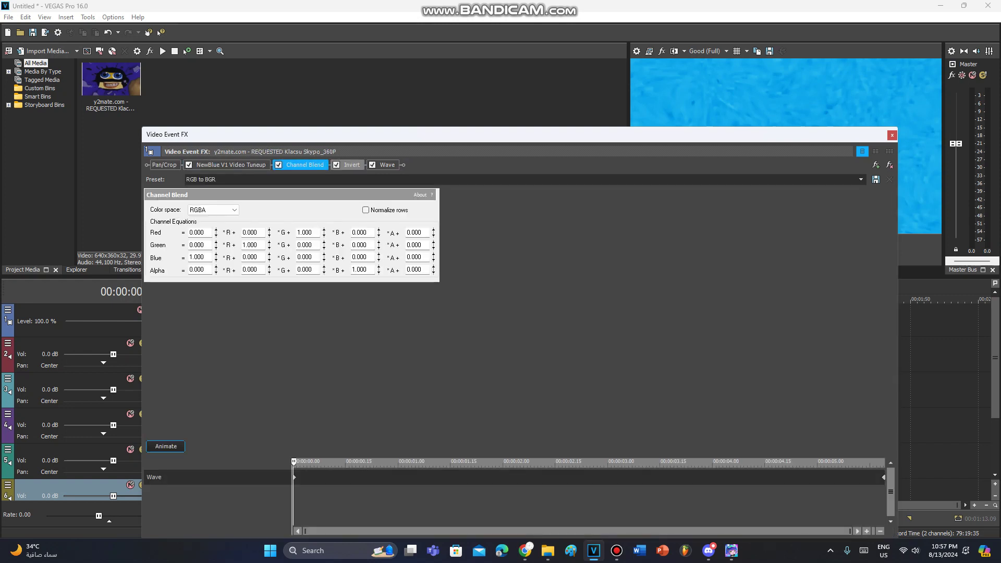
left_click(348, 165)
left_click(386, 165)
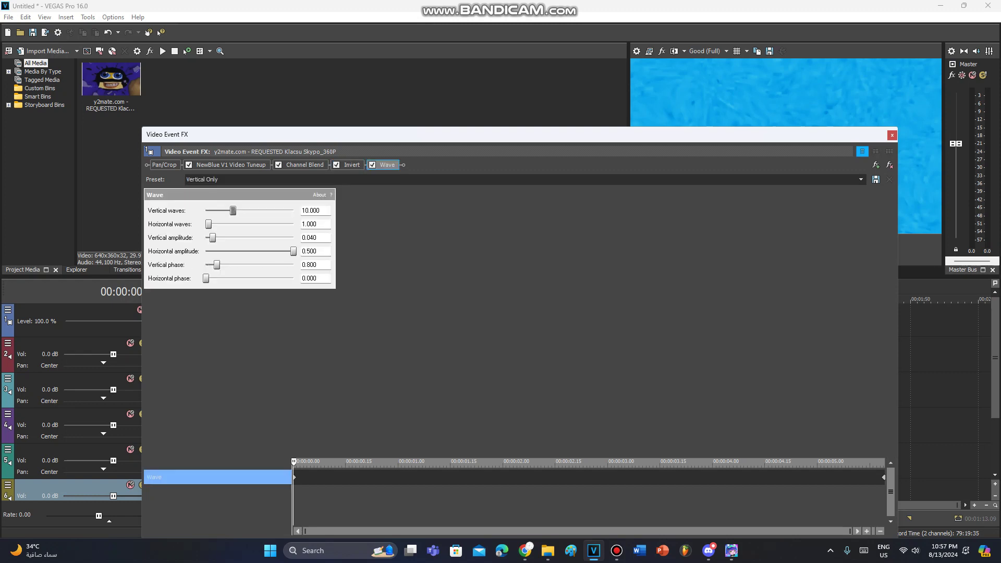
Scrub the fourth video event's Wave animation from its start to its end and back to examine the keyframed values
left_click_drag(293, 461, 296, 462)
left_click_drag(295, 495, 884, 496)
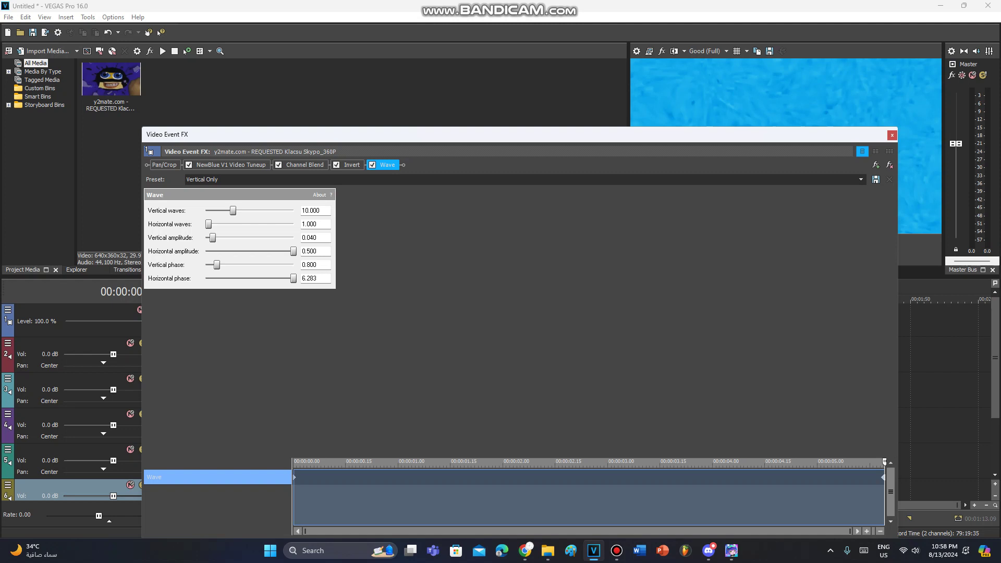
left_click_drag(884, 496, 294, 496)
left_click(892, 136)
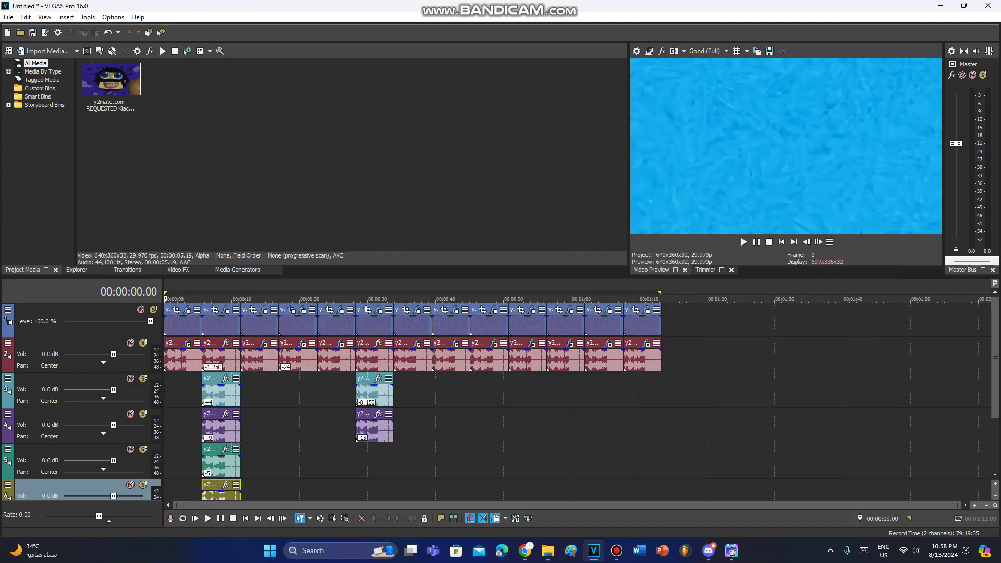
Check the time stretch and pitch shift properties of the fourth clip's audio event on track 2
right_click(299, 358)
left_click(327, 530)
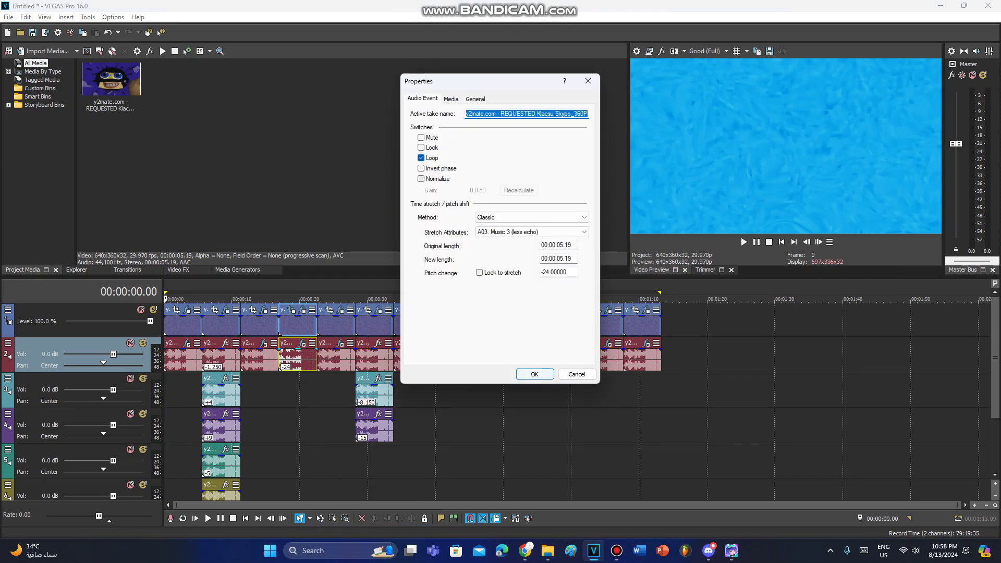
left_click(535, 373)
Review the ExpressFX Chorus and both ExpressFX Distortion settings in the fourth audio event's effect chain
left_click(302, 343)
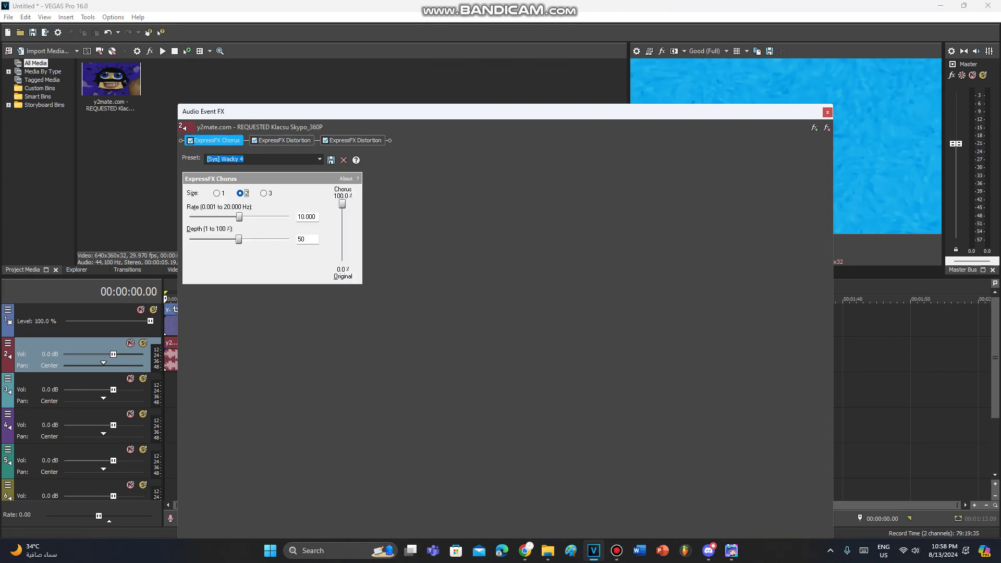
left_click(283, 141)
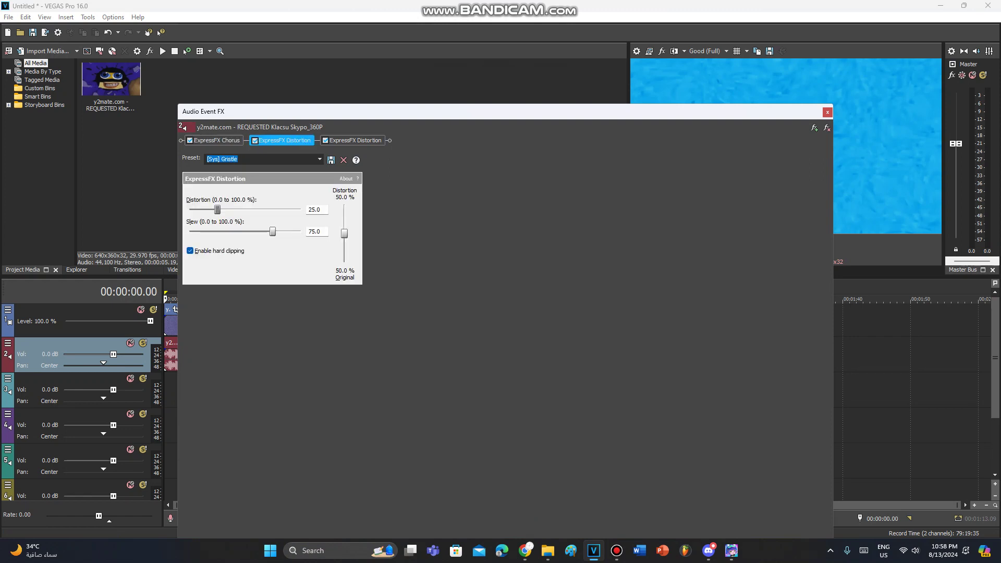
left_click(354, 140)
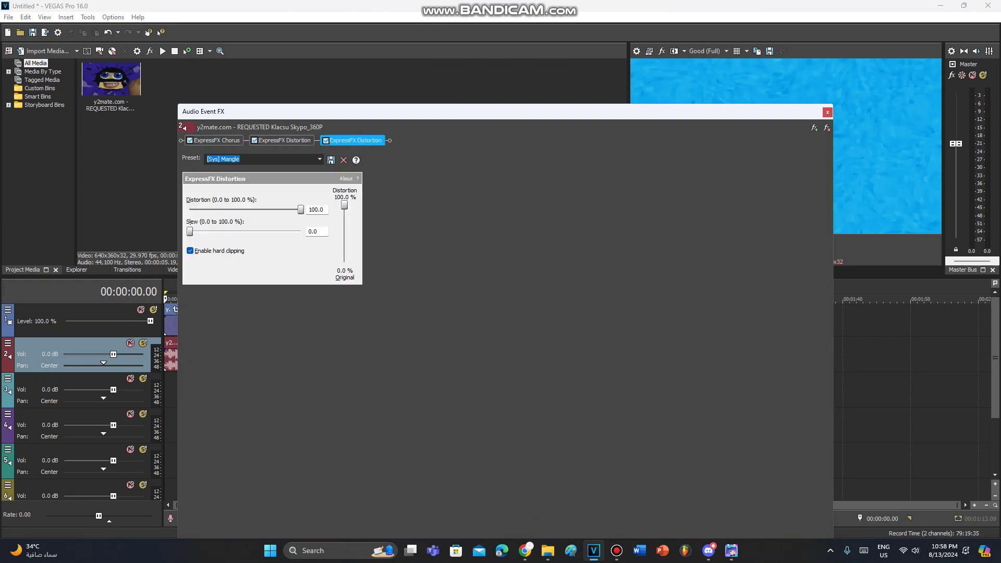
left_click(827, 112)
Review the fifth video event's Color Curves, Unsharp Mask, Light Rays and Glow settings
left_click(340, 309)
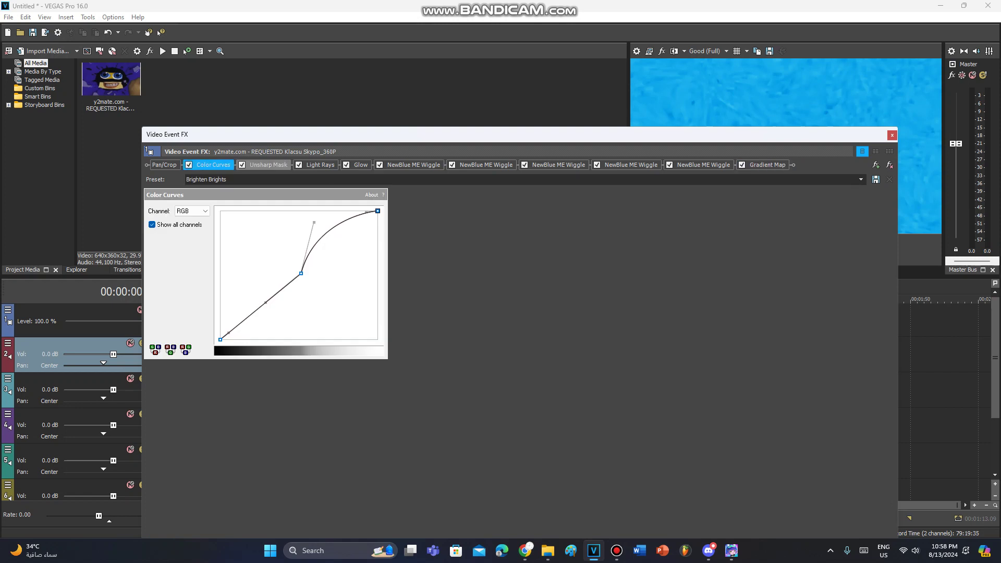
left_click(269, 165)
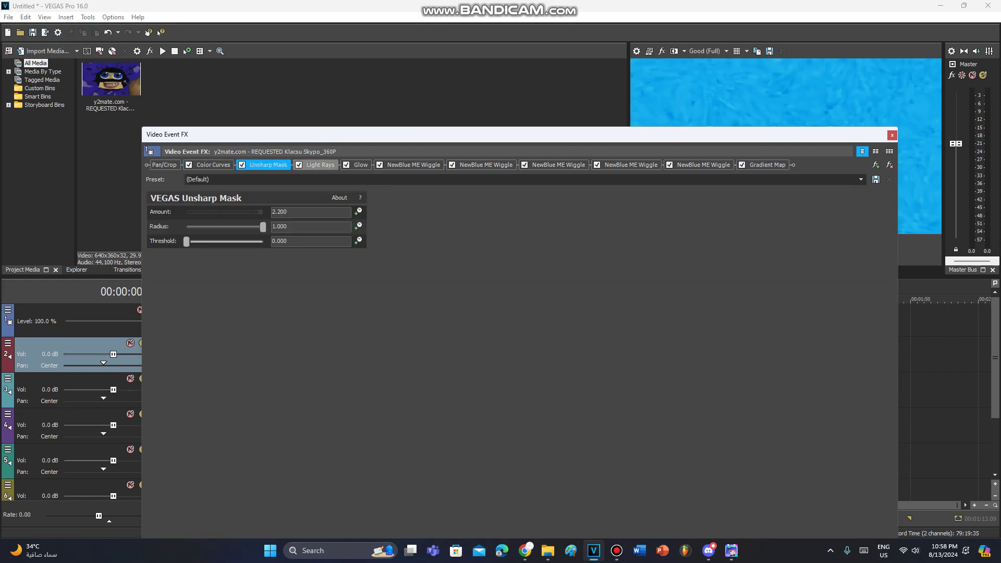
left_click(319, 164)
left_click(360, 164)
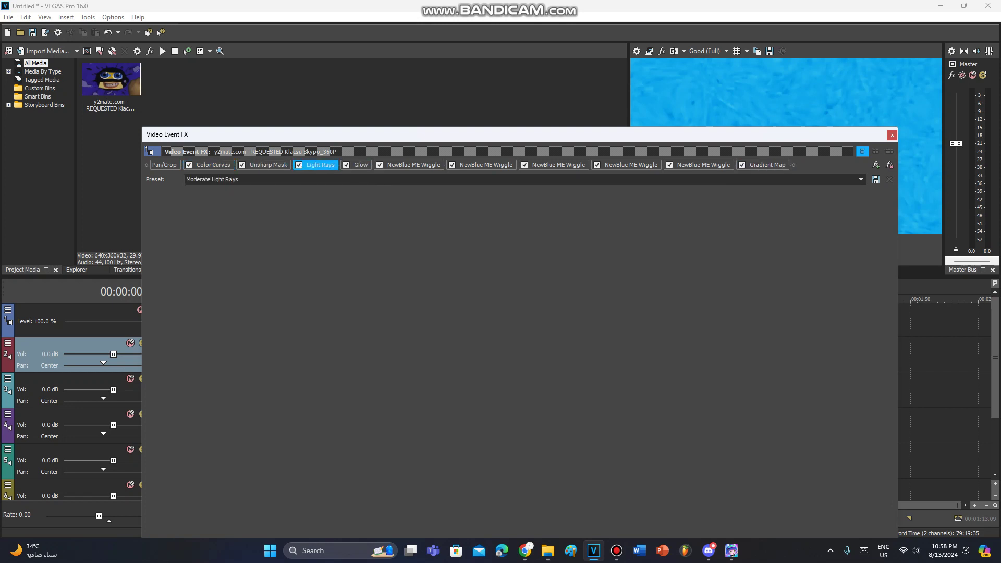
Review the settings of each of the five NewBlue ME Wiggle effects on the fifth video event
left_click(413, 165)
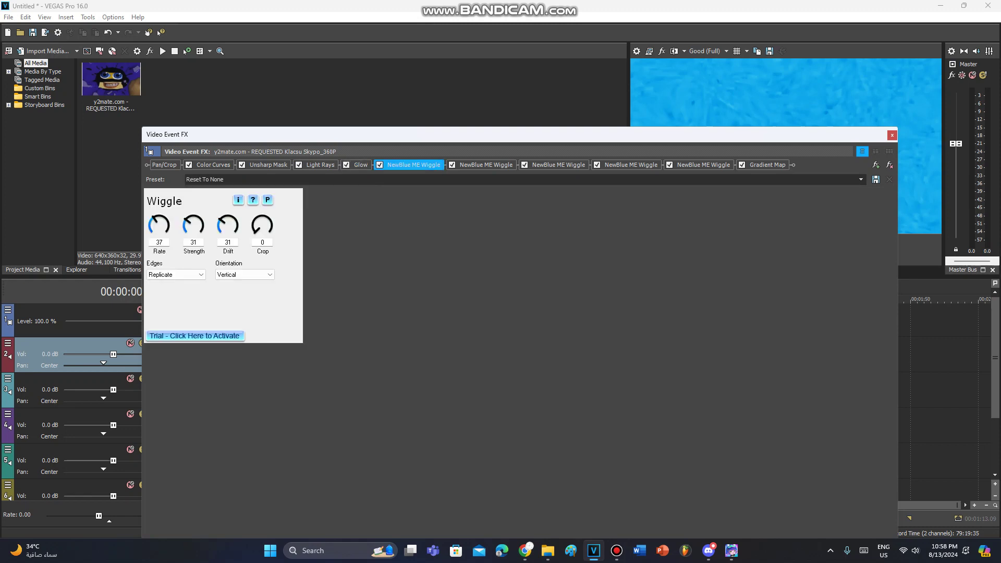
left_click(485, 165)
left_click(558, 164)
left_click(558, 165)
left_click(630, 165)
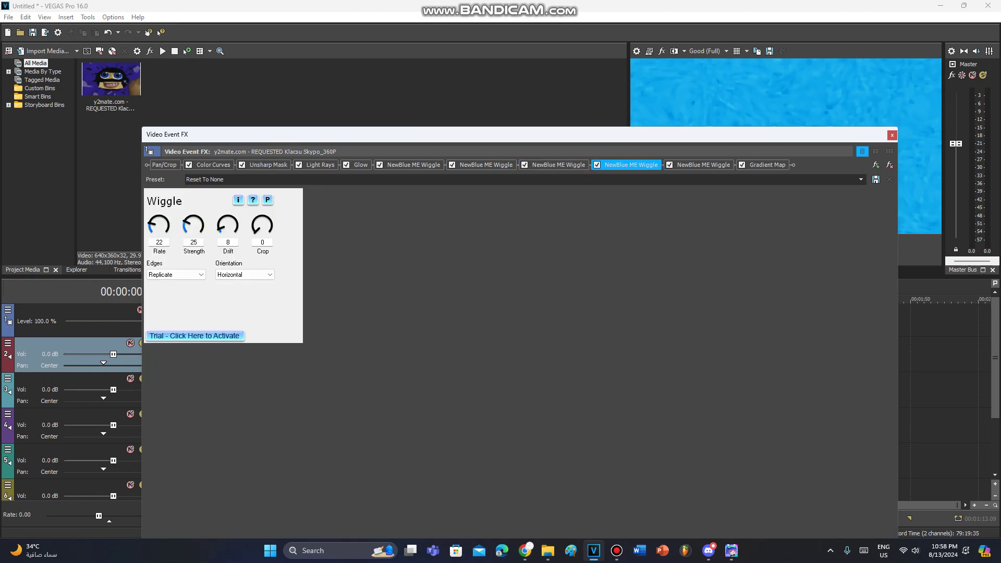
left_click(703, 164)
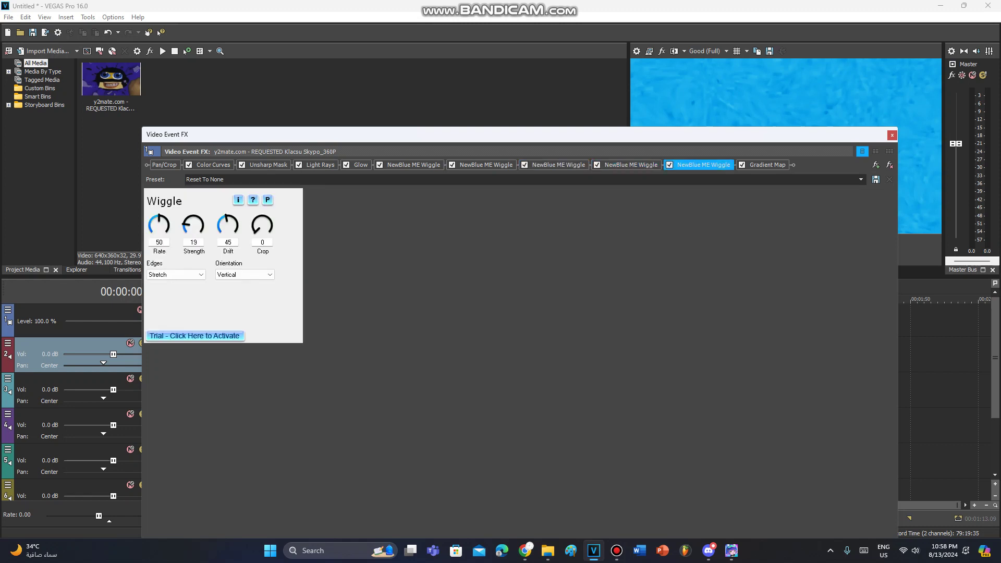
Examine the colour of each Gradient Map point on the fifth video event, from the first point to the last
left_click(766, 164)
left_click(767, 165)
left_click(188, 230)
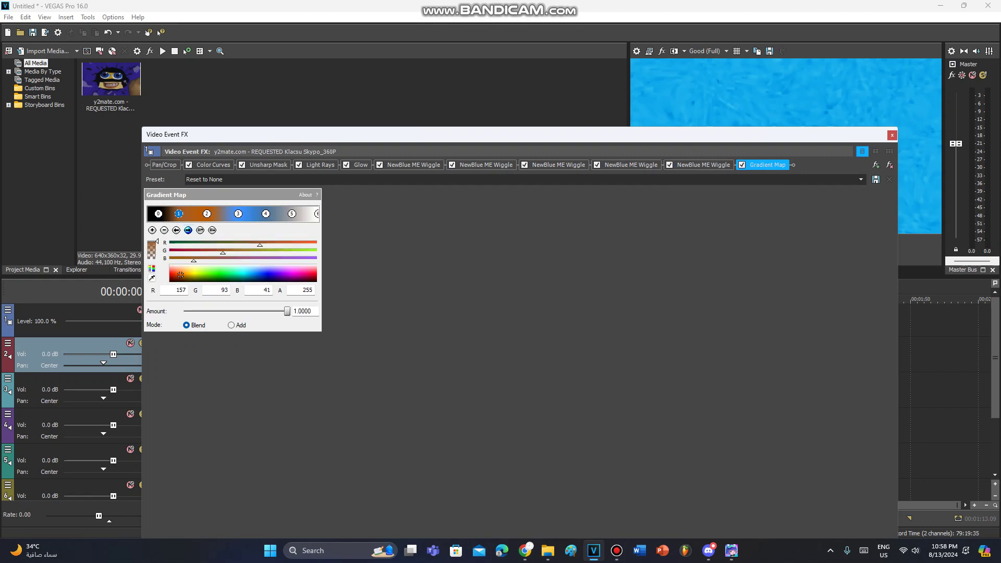
left_click(188, 230)
left_click(188, 230)
left_click(188, 230)
left_click(188, 229)
left_click(189, 230)
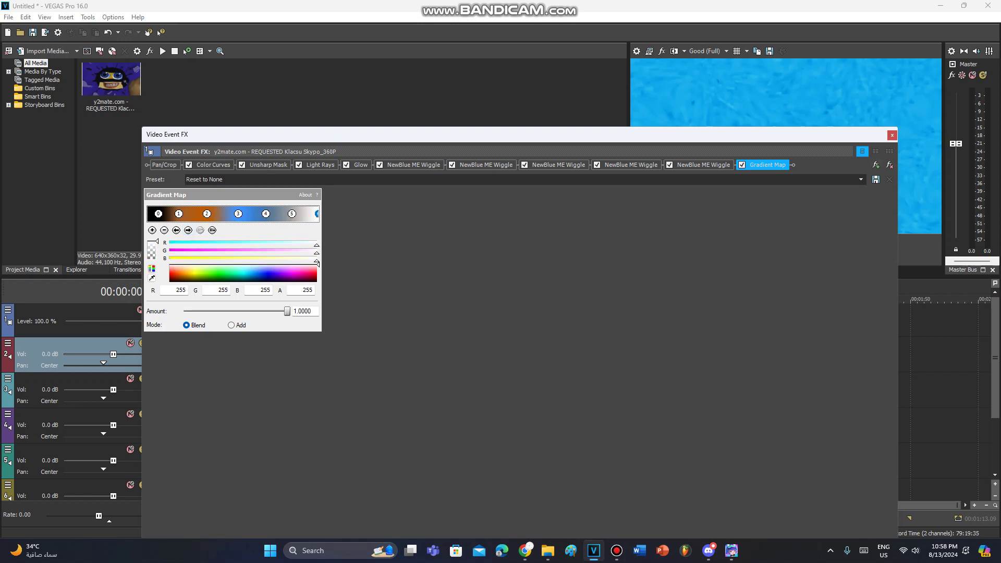
left_click(892, 135)
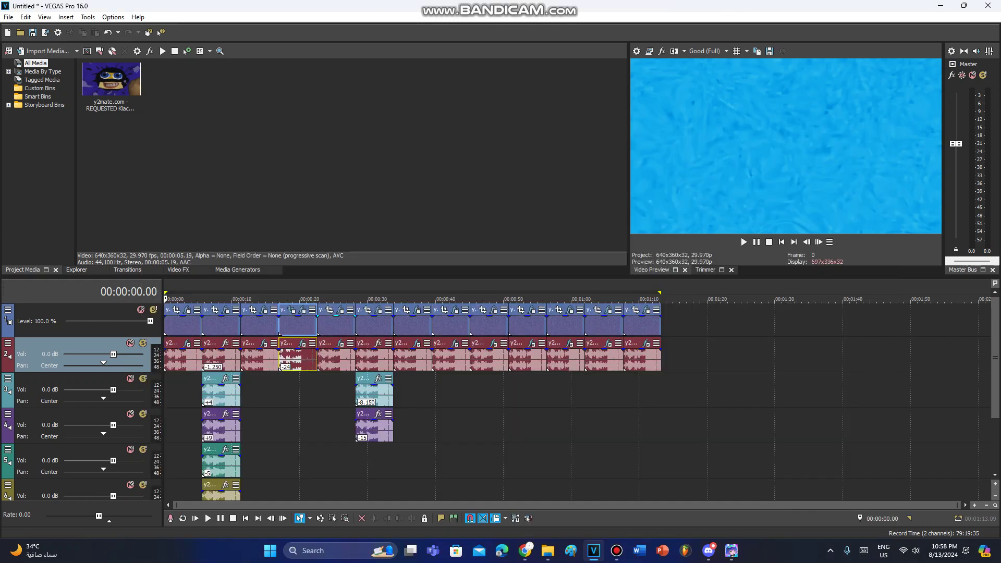
Review the ExpressFX Chorus, Cyanide 2, Orange Vocoder, IO/Filter, tb_grumblebum and IL Vocodex settings on the fifth audio event
left_click(339, 343)
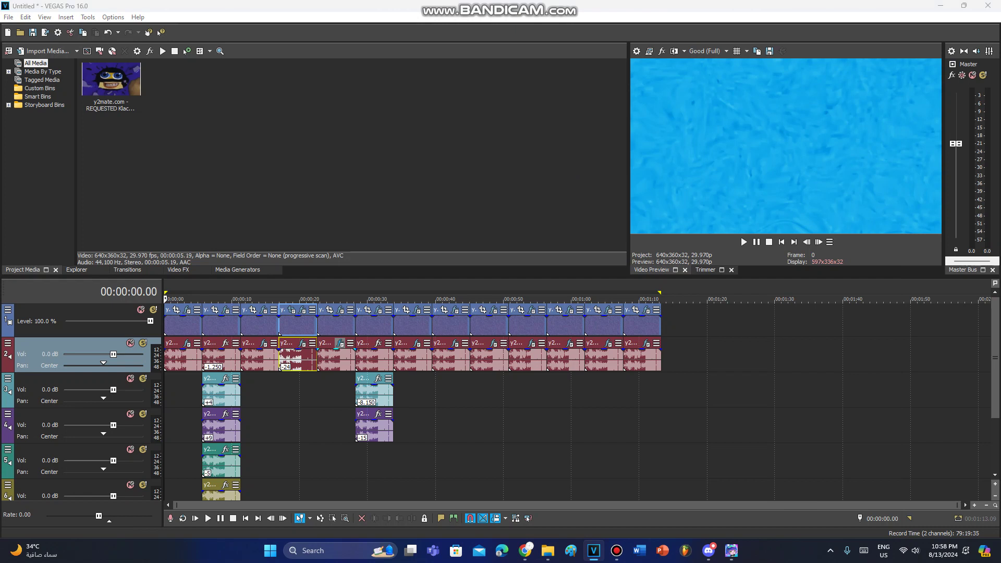
left_click(217, 140)
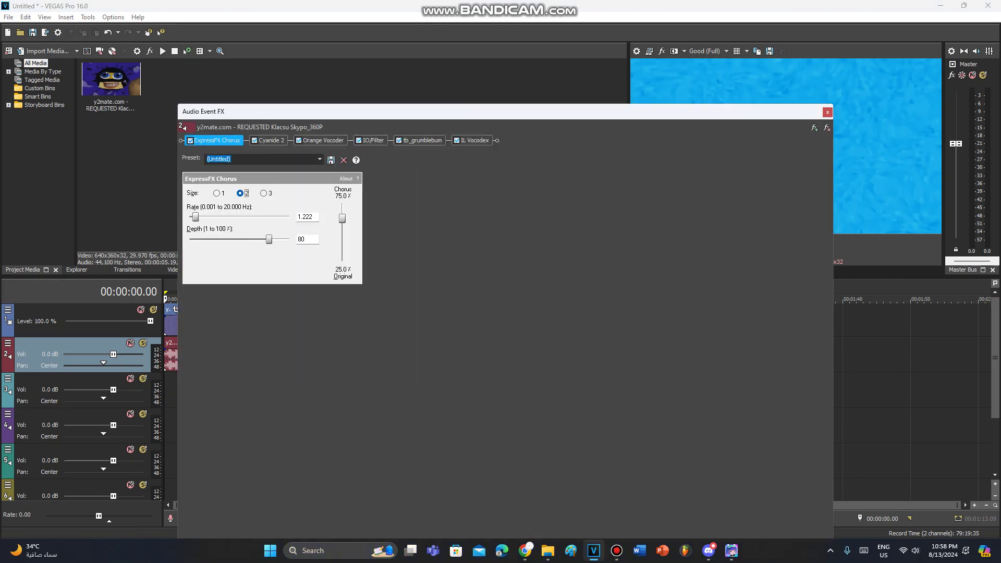
left_click(271, 141)
left_click(323, 140)
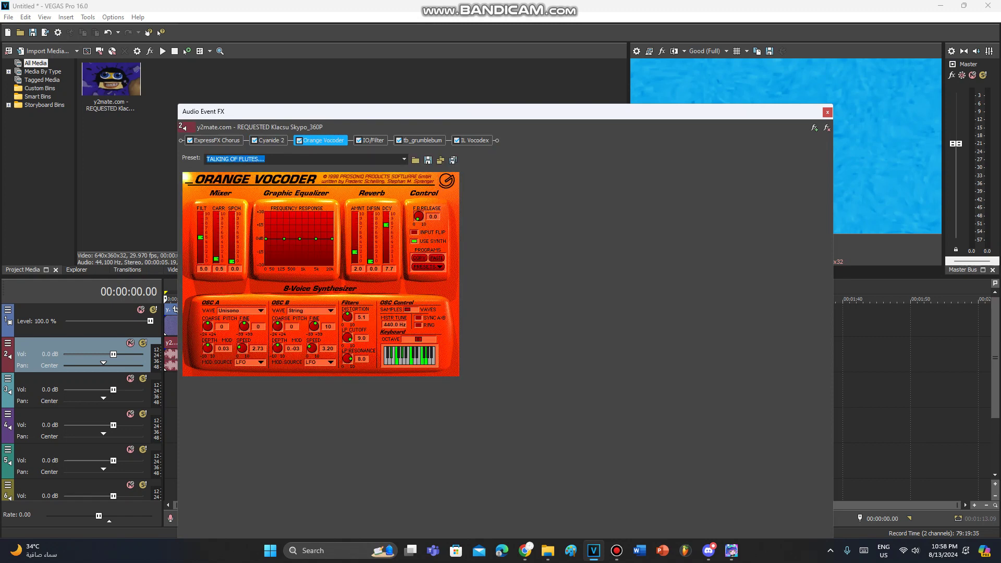
left_click(374, 140)
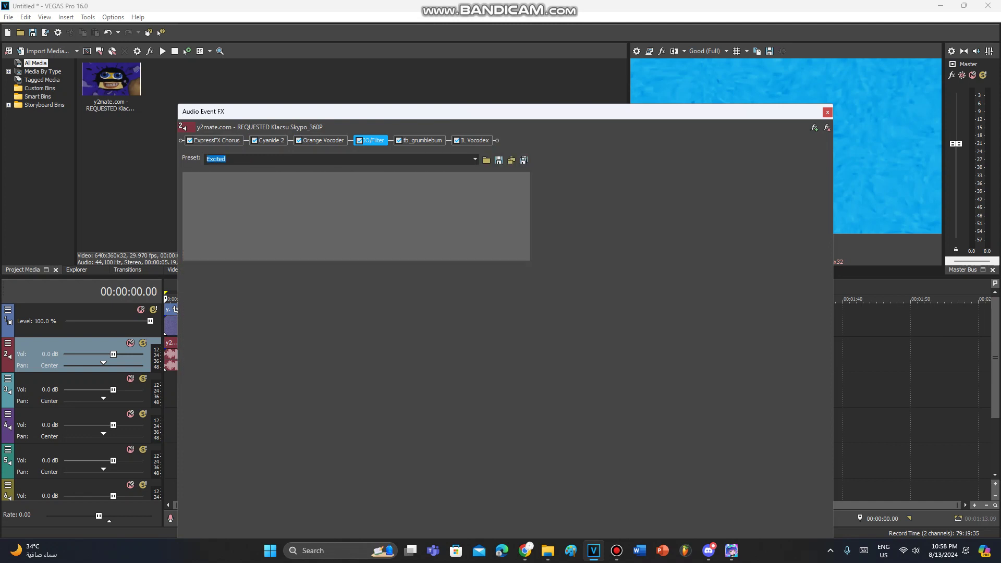
left_click(422, 141)
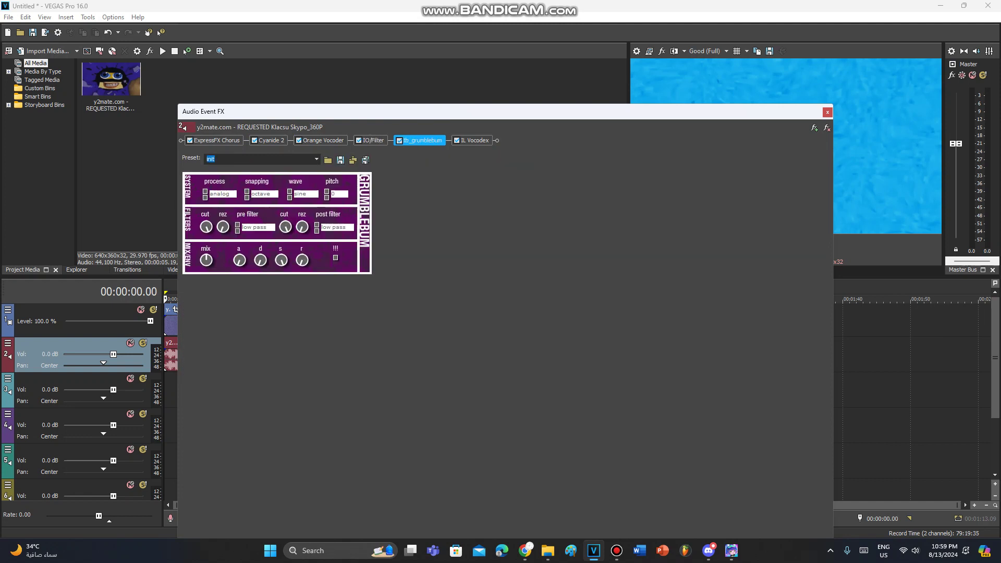
left_click(474, 140)
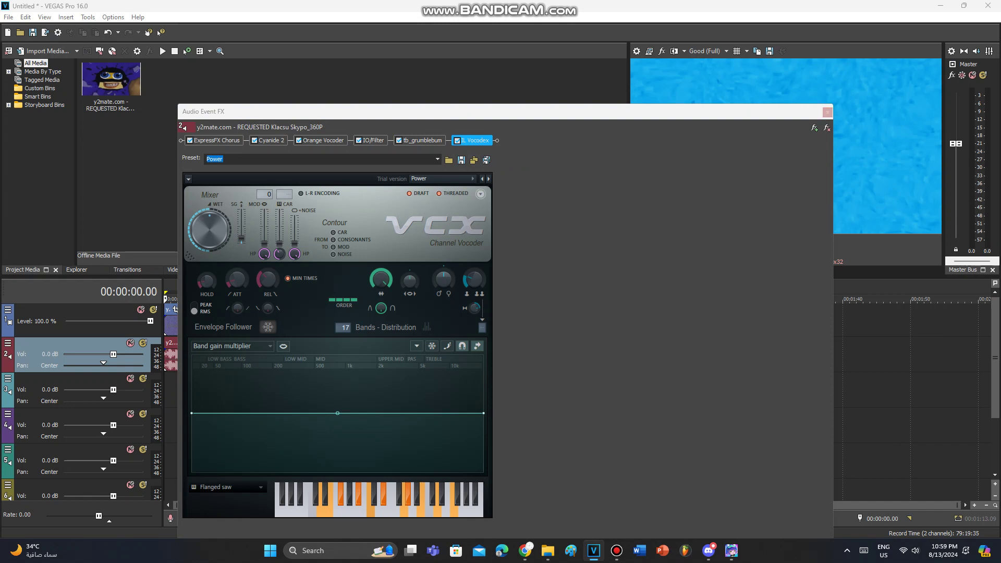
left_click(827, 113)
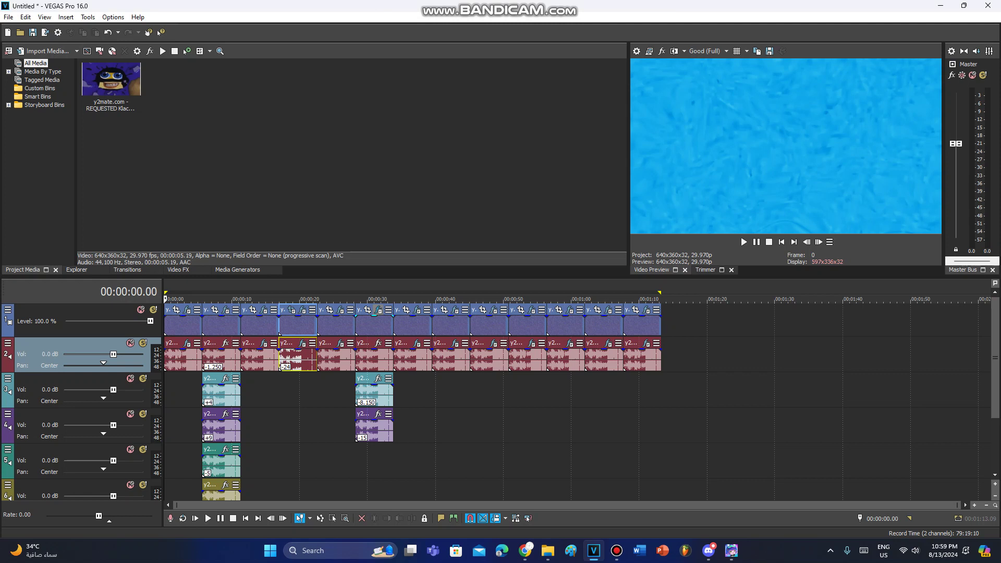
Review the sixth video event's Threshold, HSL Adjust, LAB Adjust, both Invert effects and NewBlue ME Active Camera settings
left_click(379, 310)
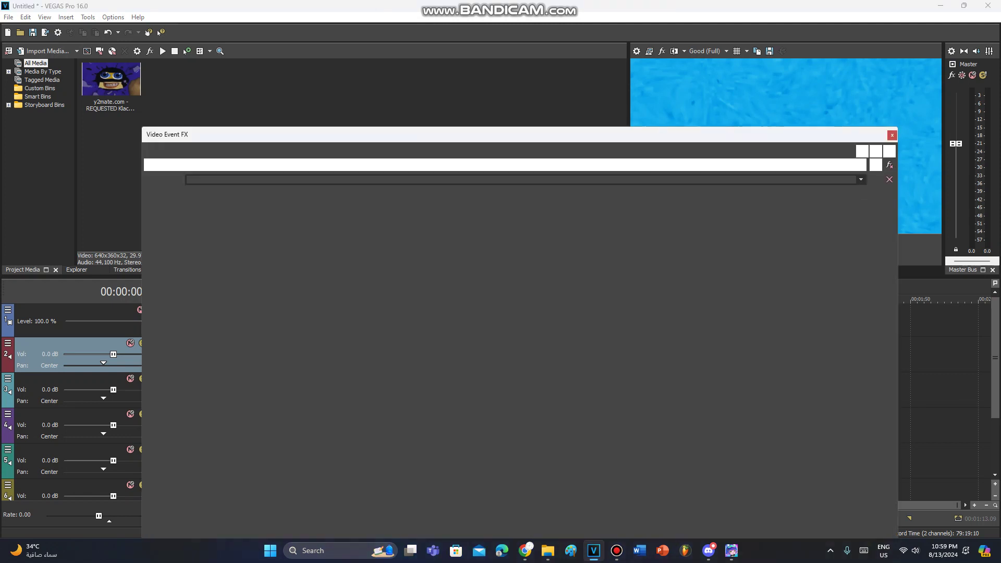
left_click(209, 164)
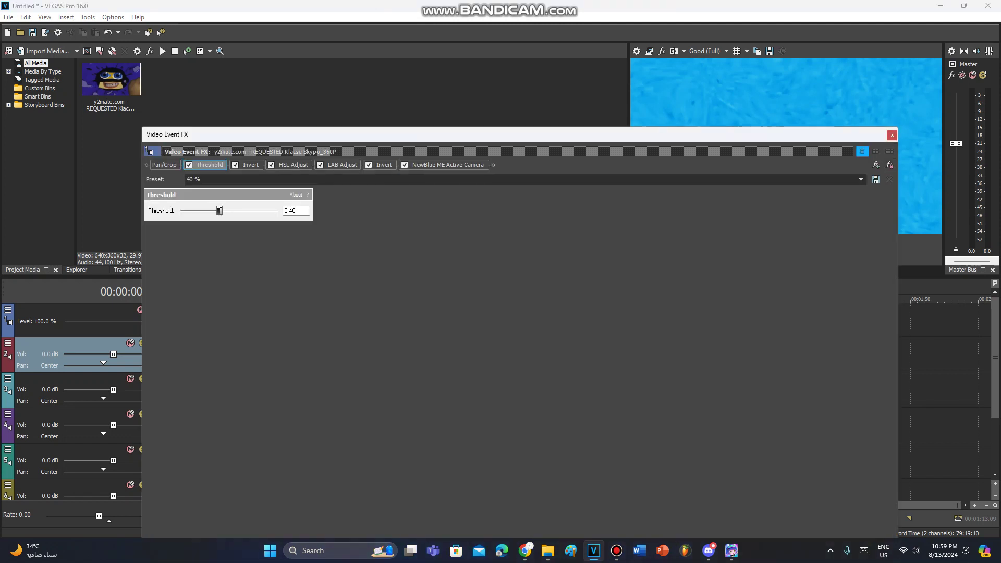
left_click(250, 165)
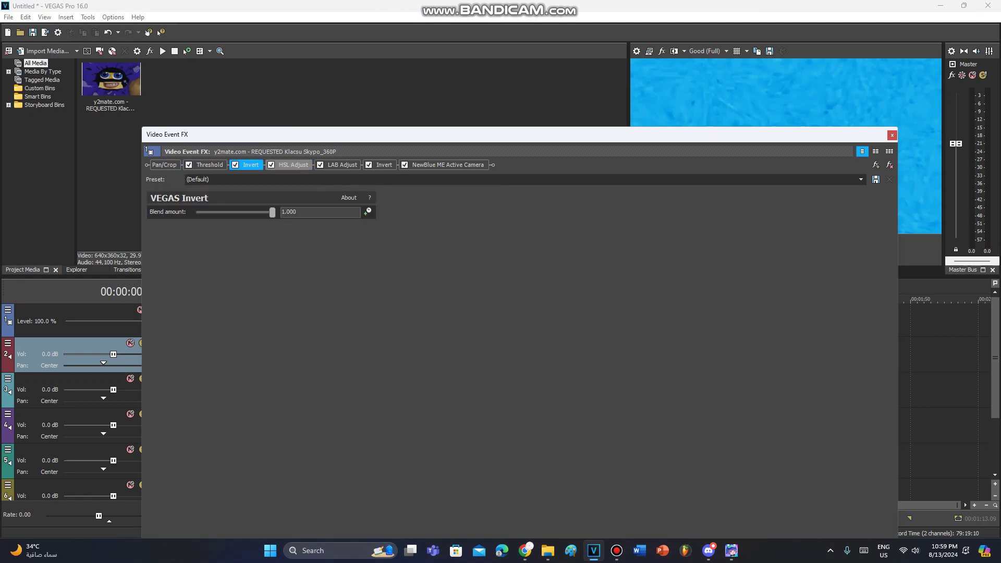
left_click(293, 164)
left_click(342, 164)
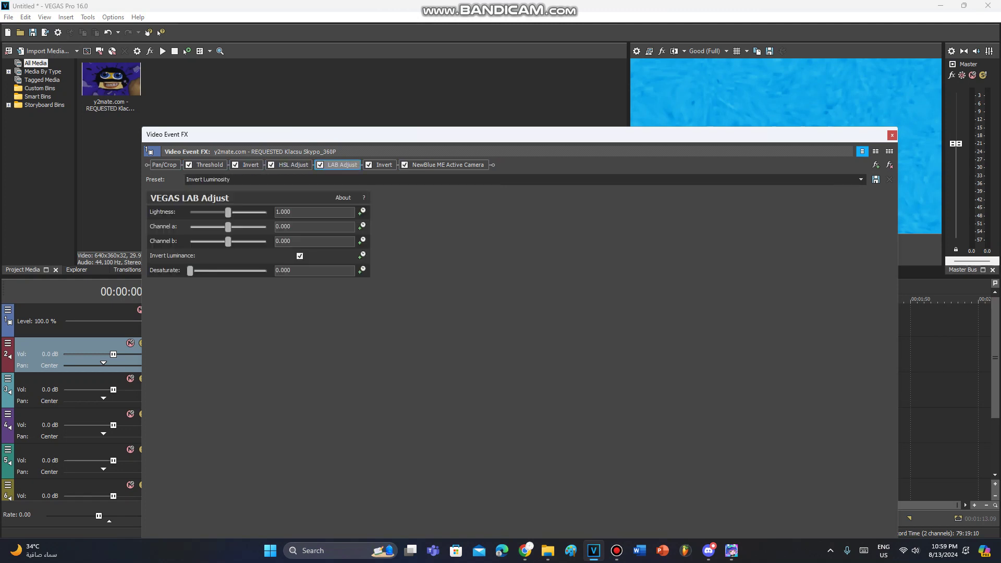
left_click(383, 165)
left_click(448, 165)
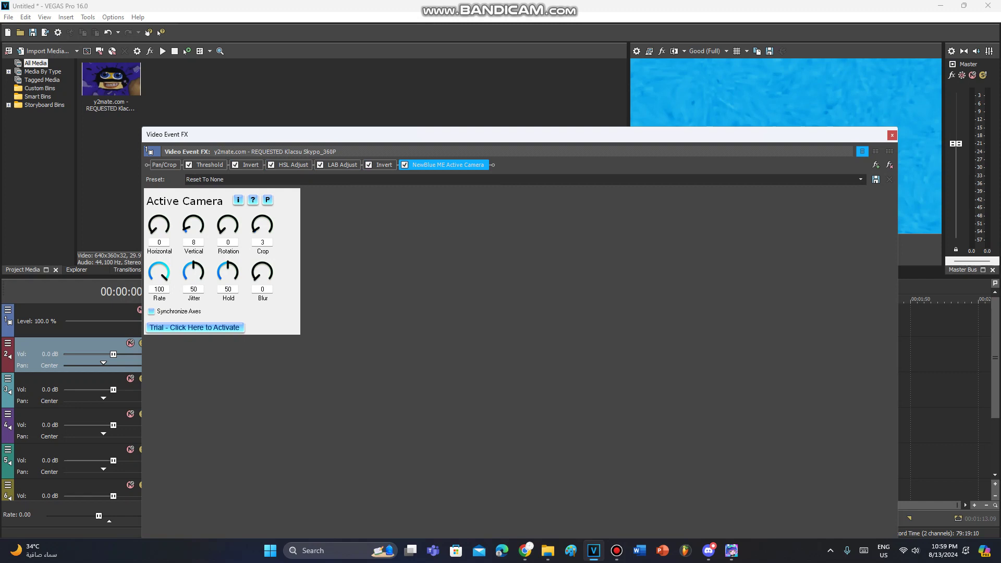
left_click(891, 135)
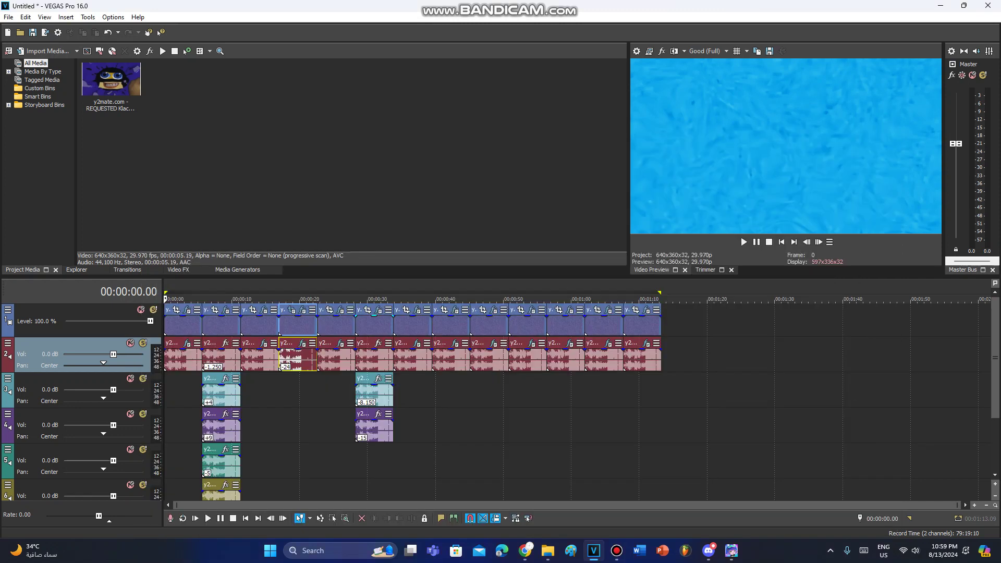
Check the pitch shift properties of the sixth clip's audio events on tracks 3, 4 and 2
right_click(368, 392)
left_click(397, 530)
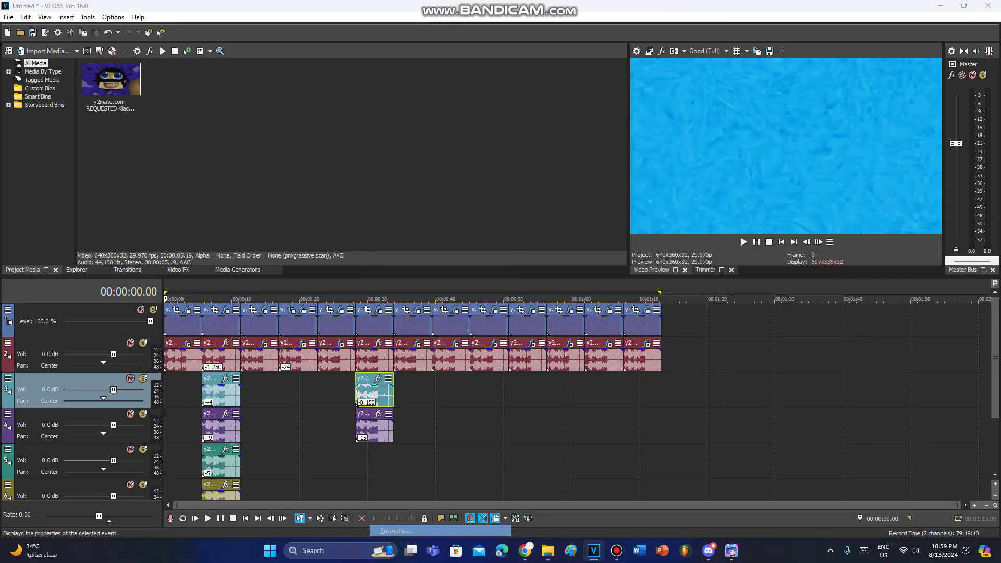
left_click(535, 374)
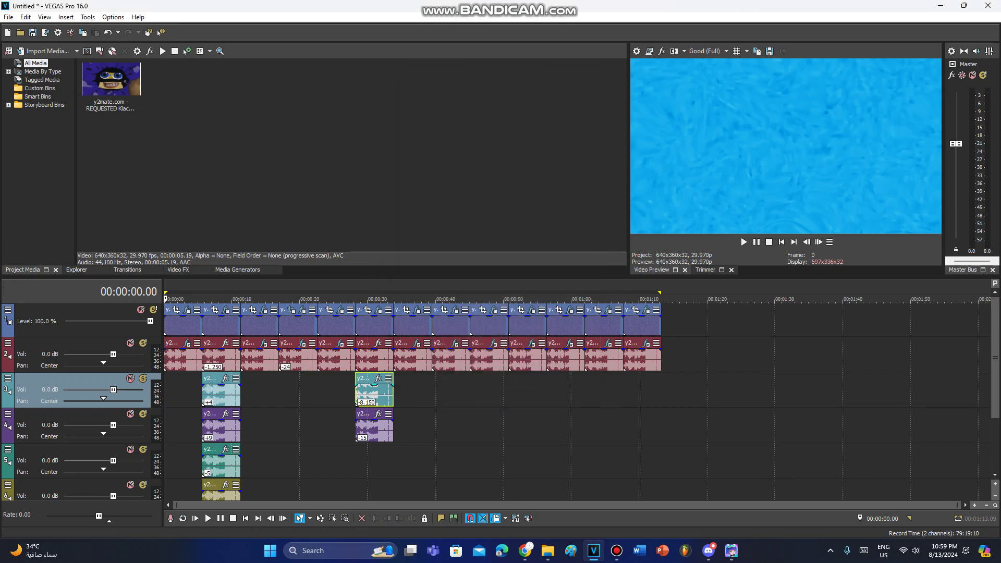
right_click(356, 439)
left_click(396, 427)
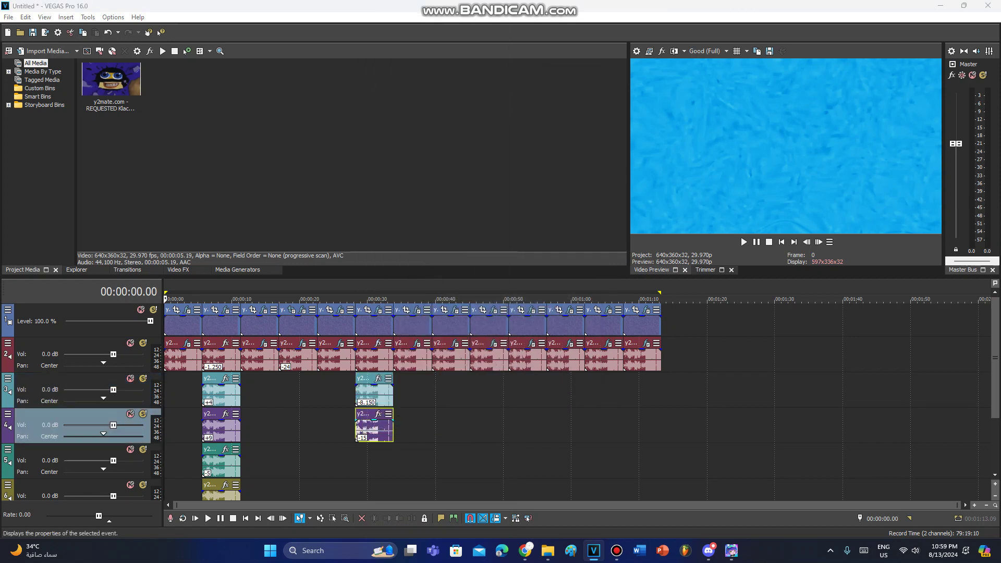
key("Return")
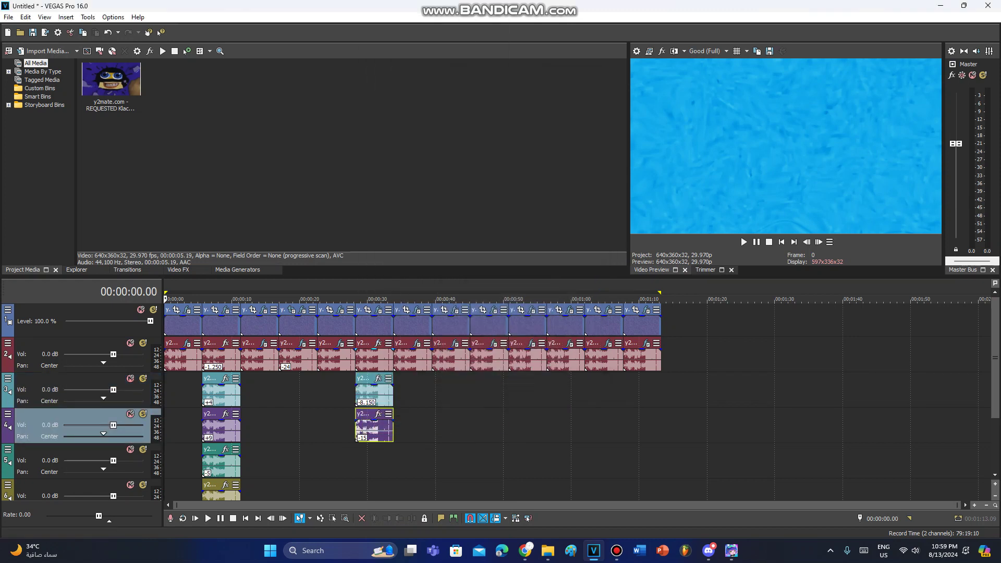
right_click(365, 354)
left_click(396, 530)
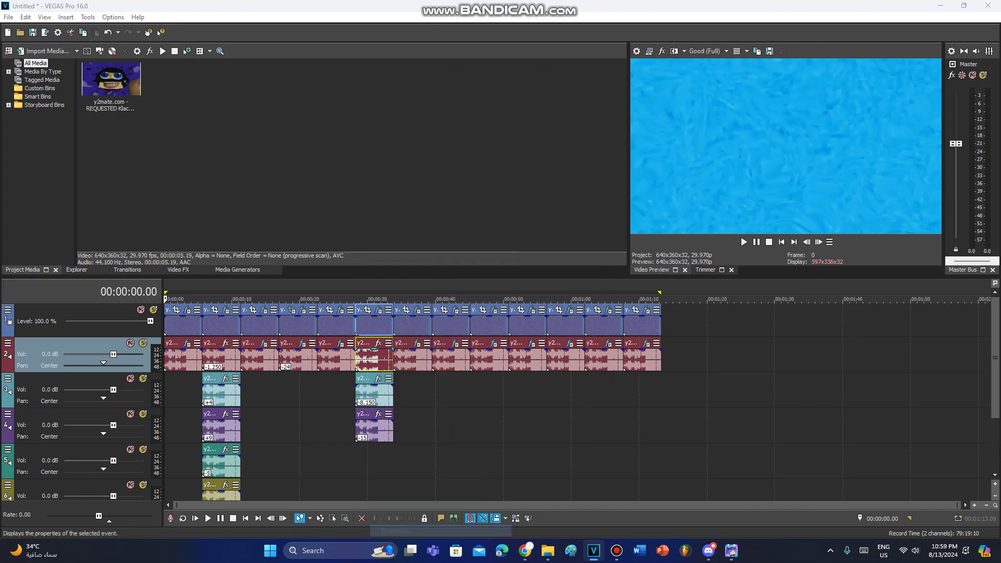
key("Return")
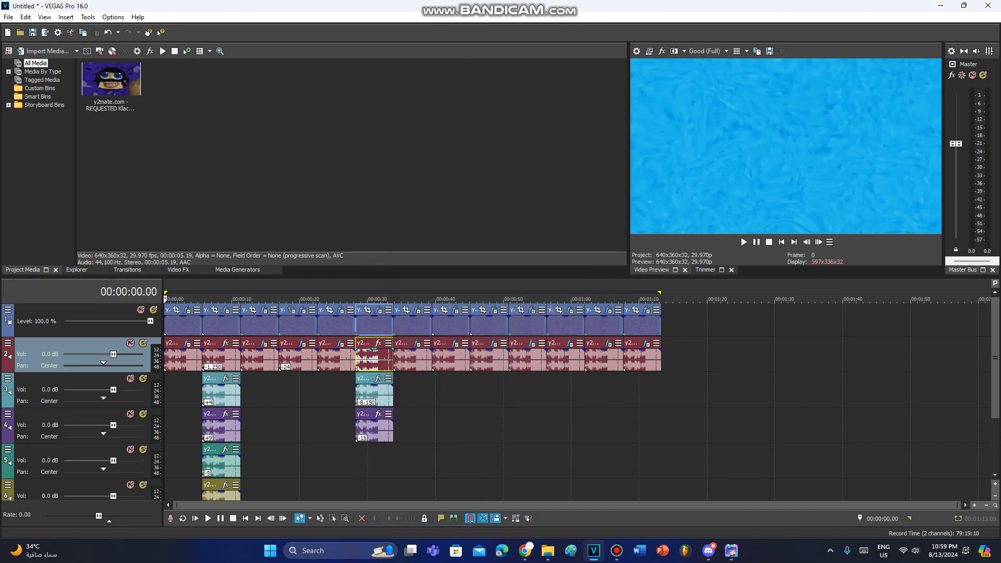
Examine the colour of each Gradient Map point on the seventh video event
left_click(416, 310)
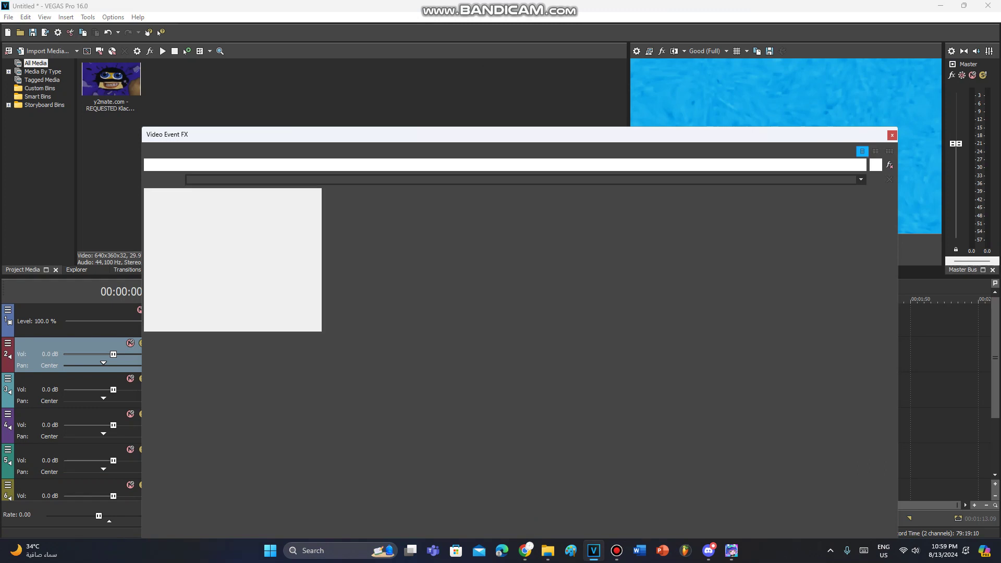
left_click(221, 213)
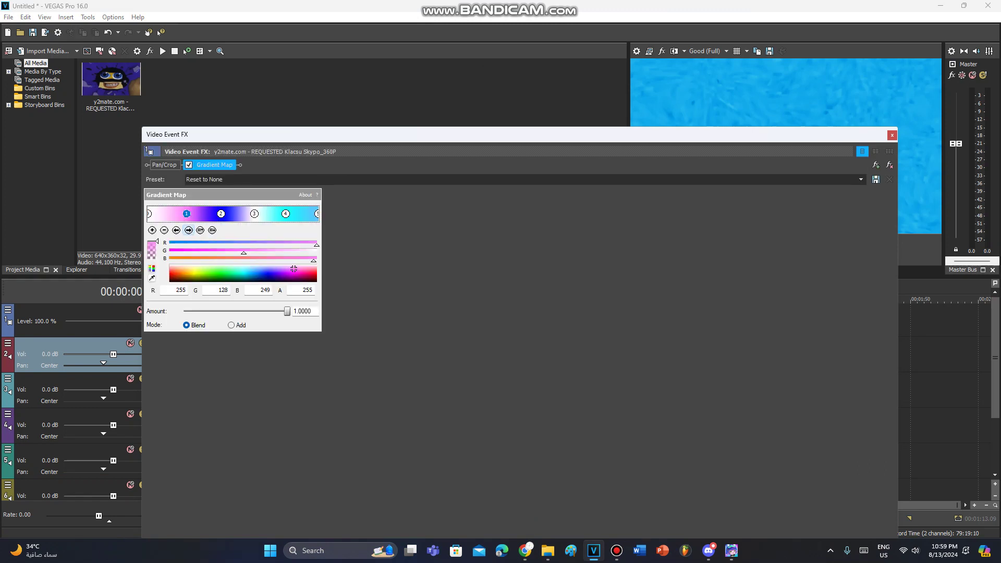
left_click(285, 214)
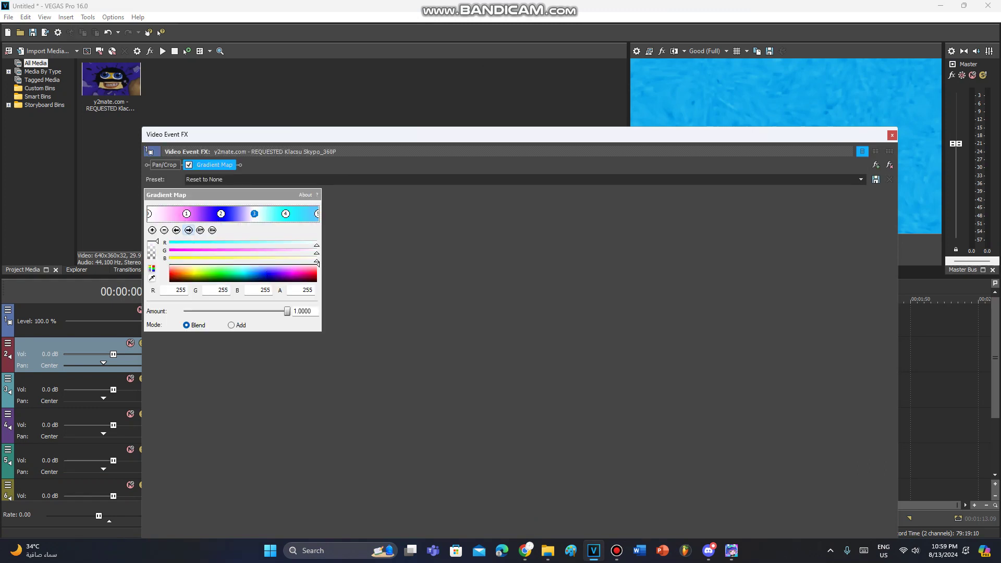
left_click(188, 230)
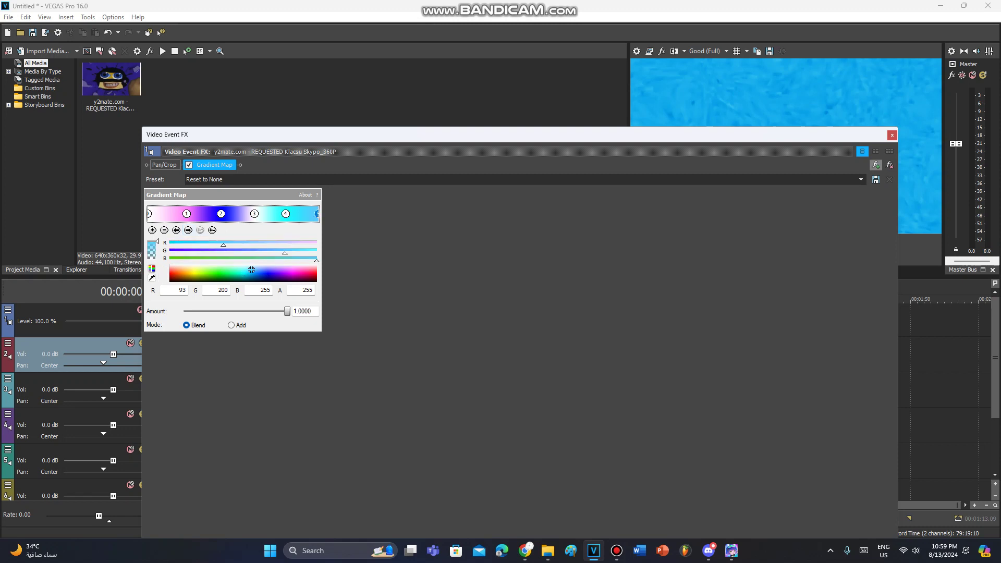
left_click(892, 135)
Review the IL Vocodex settings on the seventh audio event
left_click(416, 343)
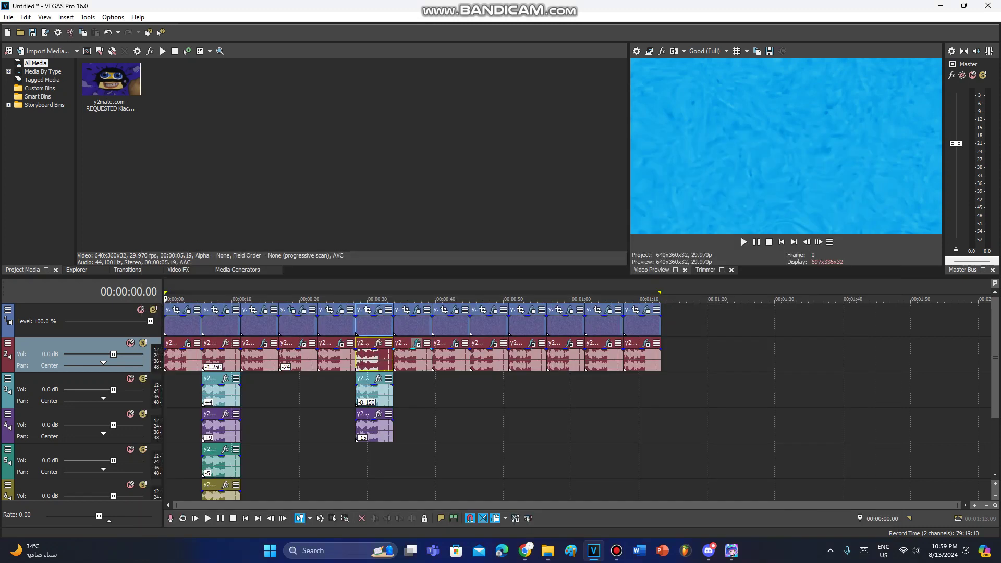
left_click(416, 343)
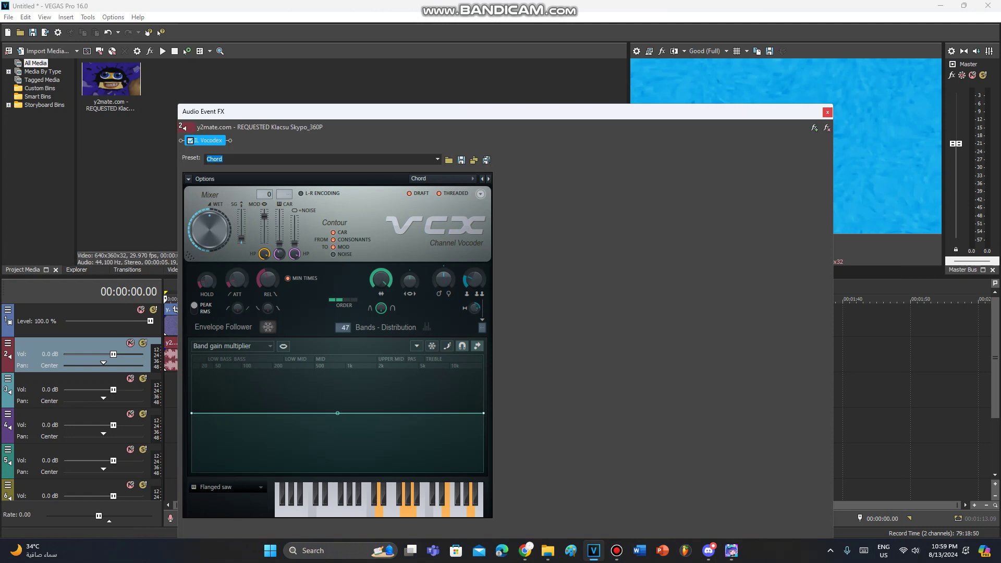
left_click(828, 112)
Review the NewBlue Old TV and S_LensFlare settings on the eighth video event, including the full LensFlare parameter list in three columns
left_click(454, 310)
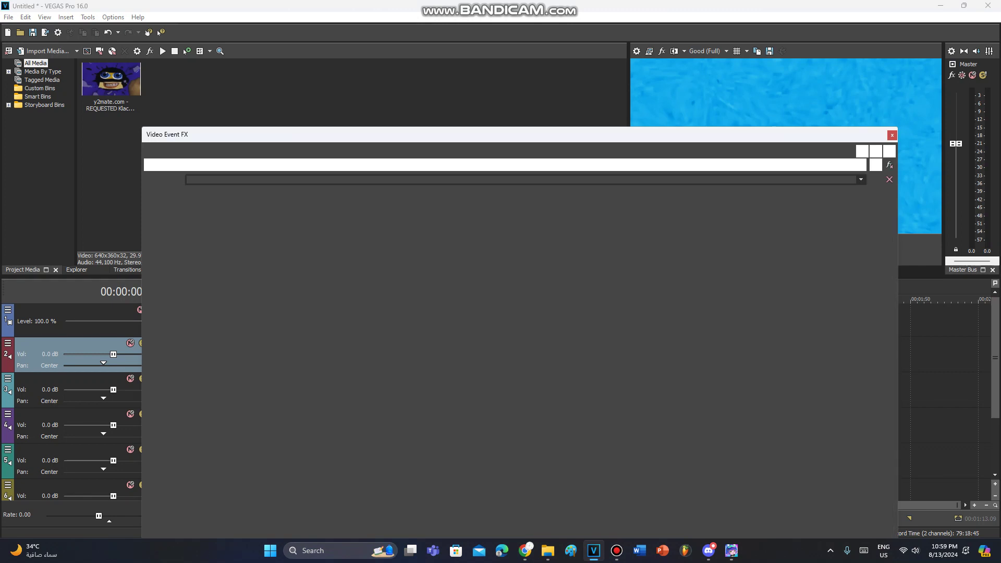
left_click(221, 165)
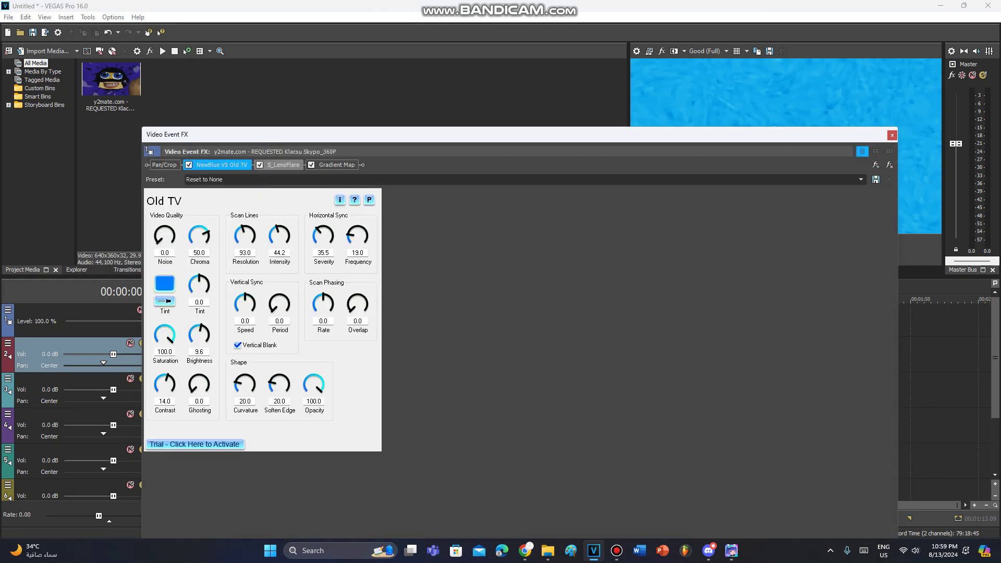
left_click(283, 165)
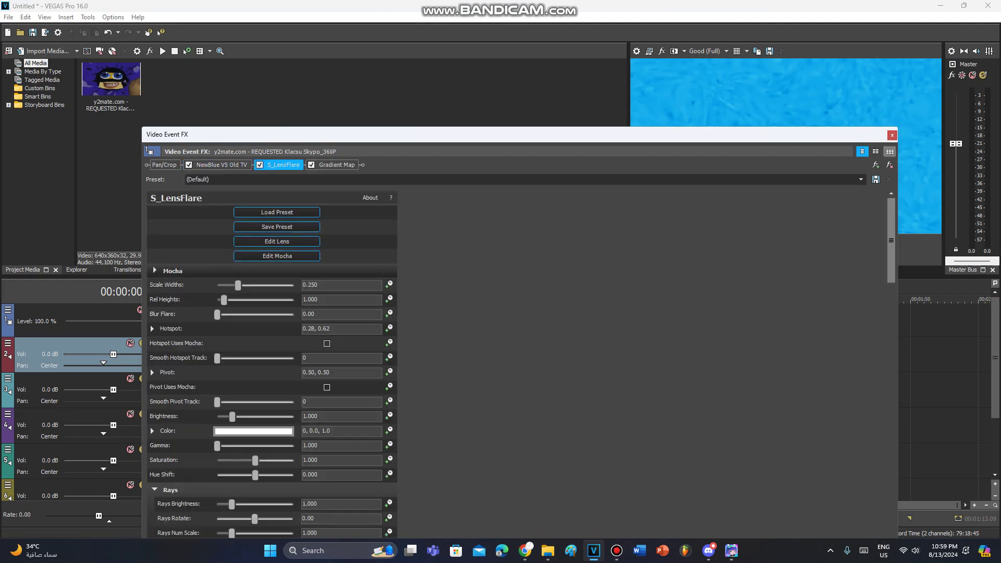
left_click(889, 151)
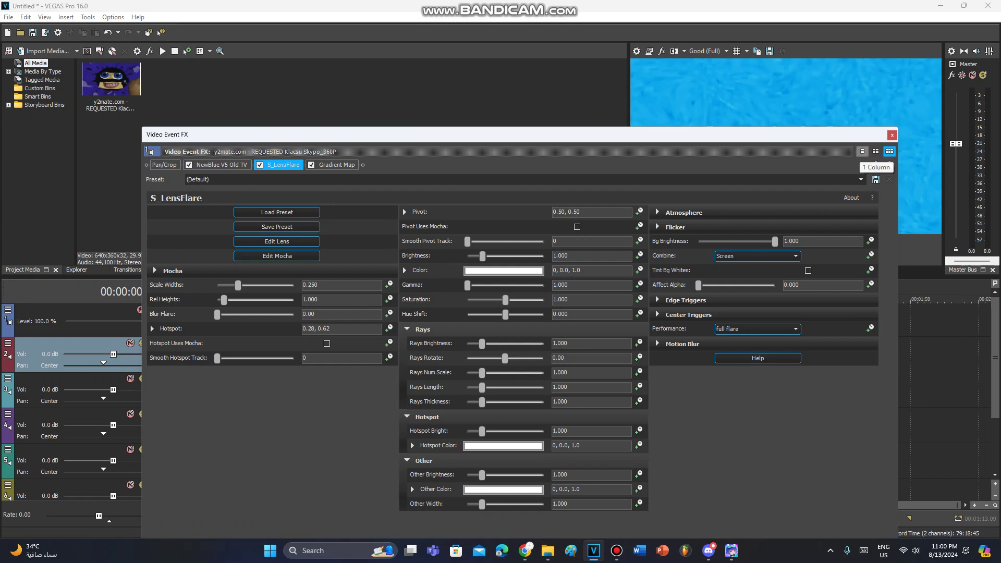
left_click(862, 152)
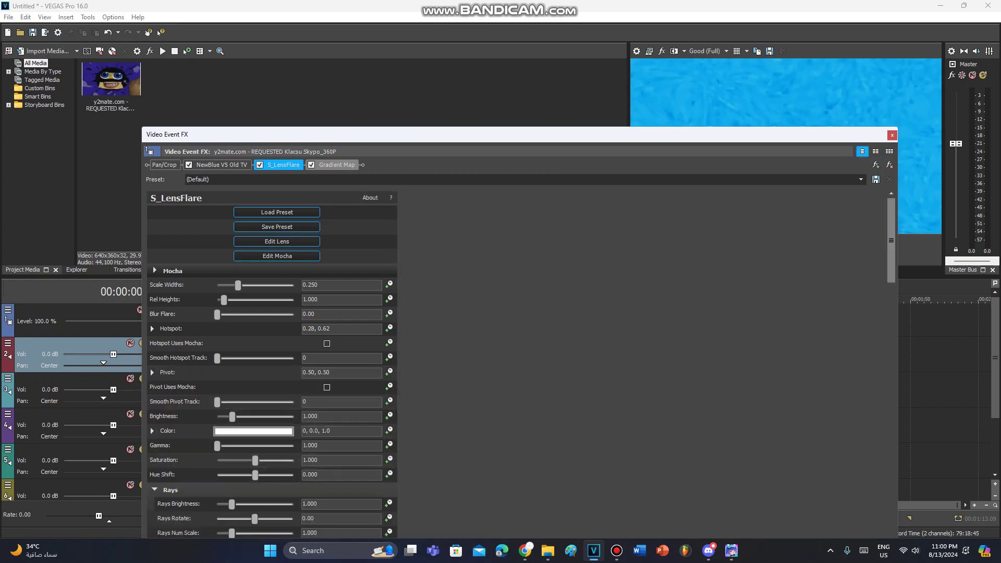
Examine the colours of the Gradient Map points on the eighth video event, through to the last point
left_click(336, 164)
left_click(231, 214)
left_click(281, 271)
left_click(188, 230)
left_click(189, 230)
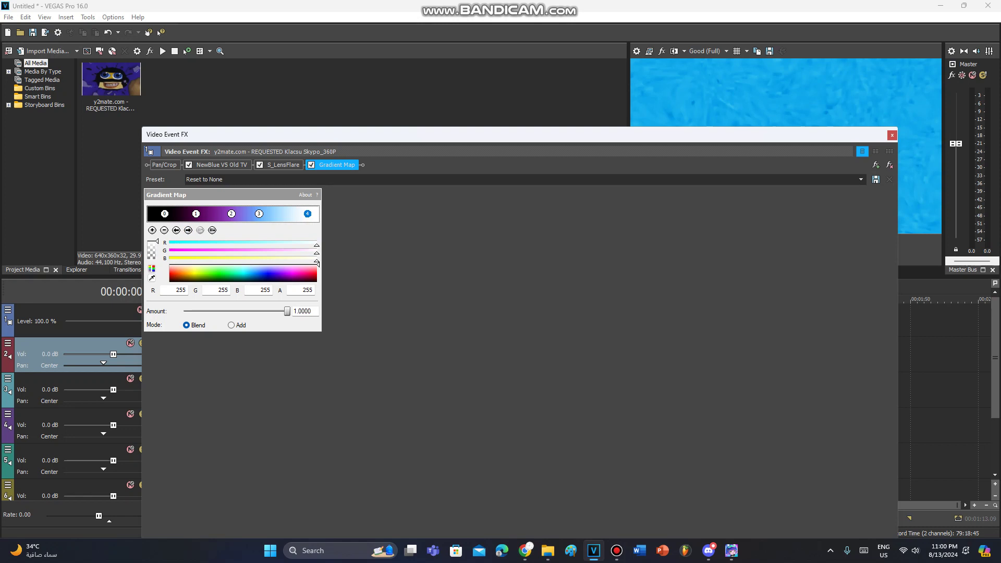
left_click(892, 135)
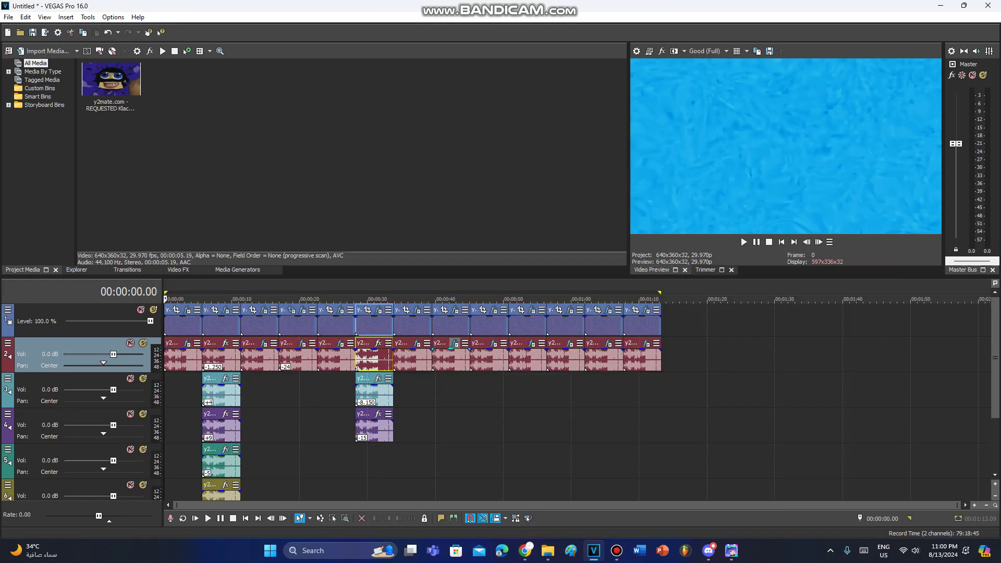
Review the Resonant Filter, Barricade, ExpressFX Chorus, three Chorus and IL Vocodex settings on the eighth audio event
left_click(454, 343)
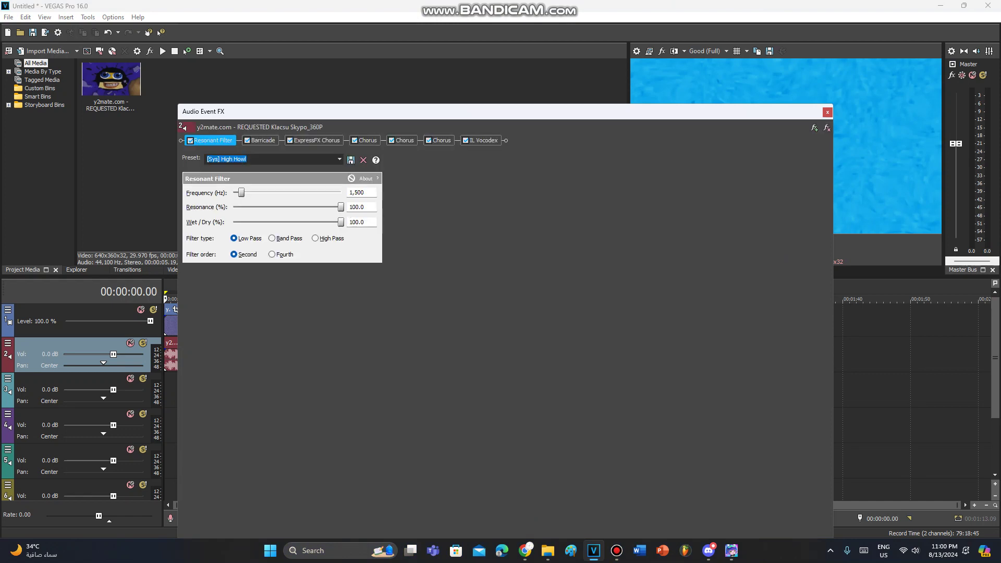
left_click(263, 140)
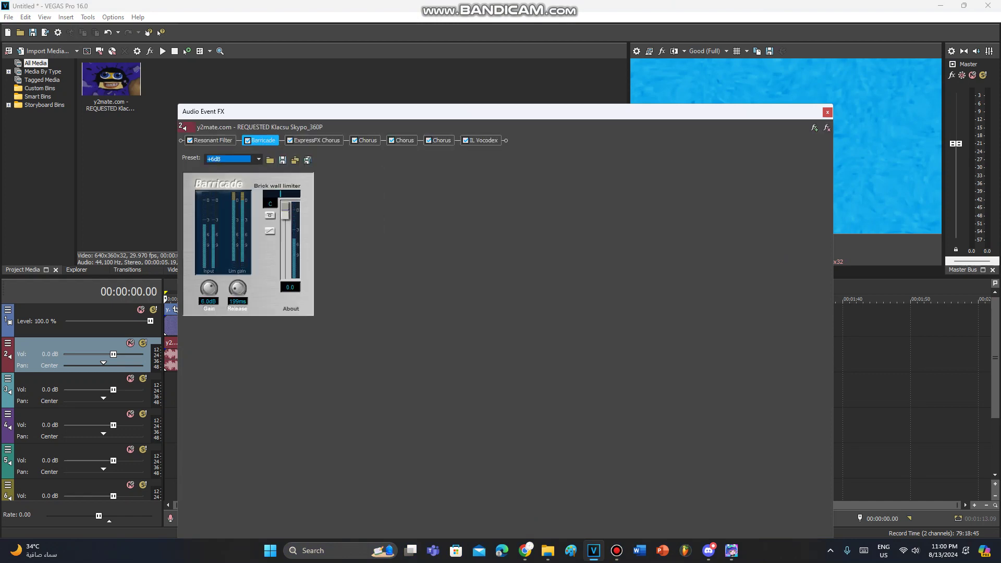
left_click(317, 140)
left_click(368, 140)
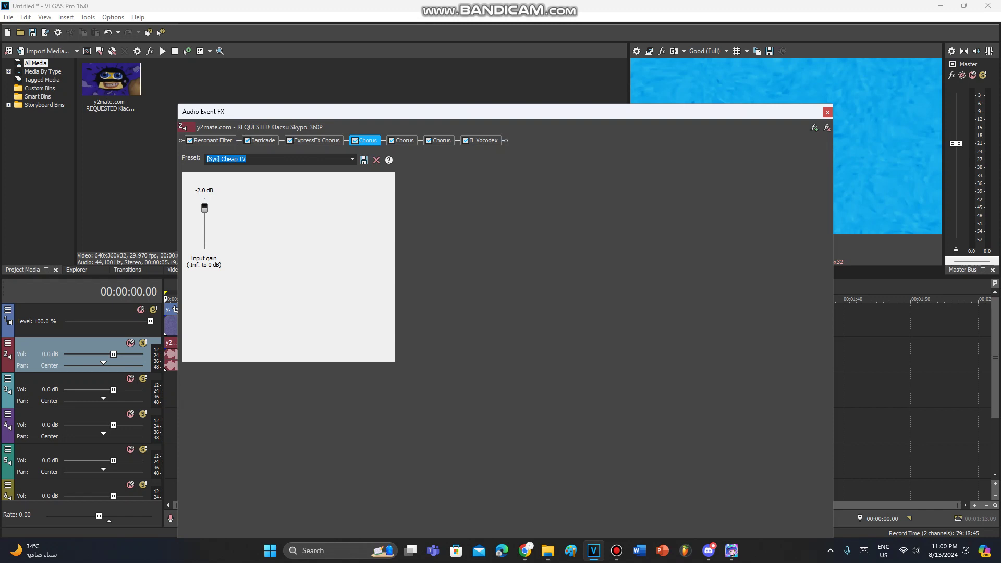
left_click(404, 140)
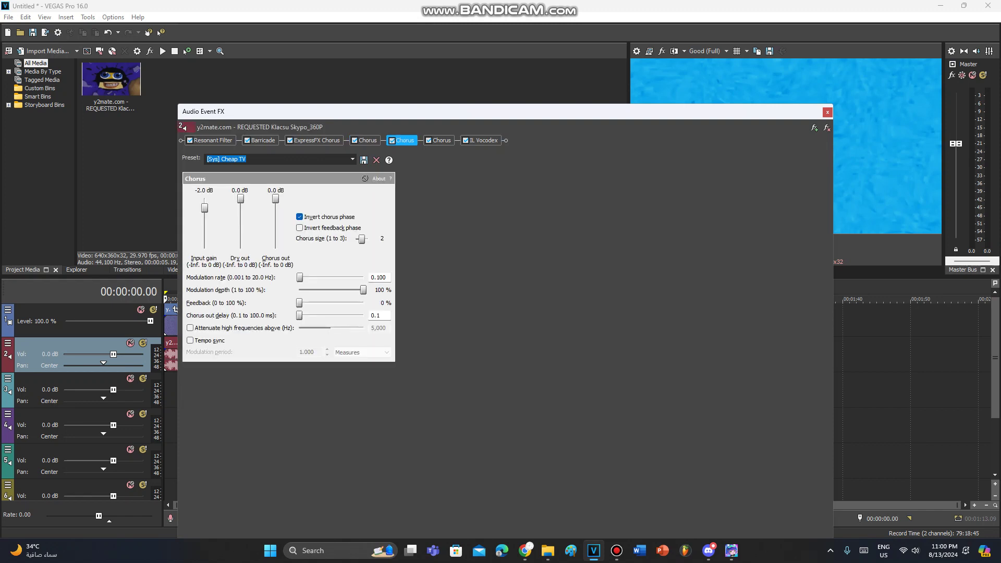
left_click(441, 141)
left_click(483, 140)
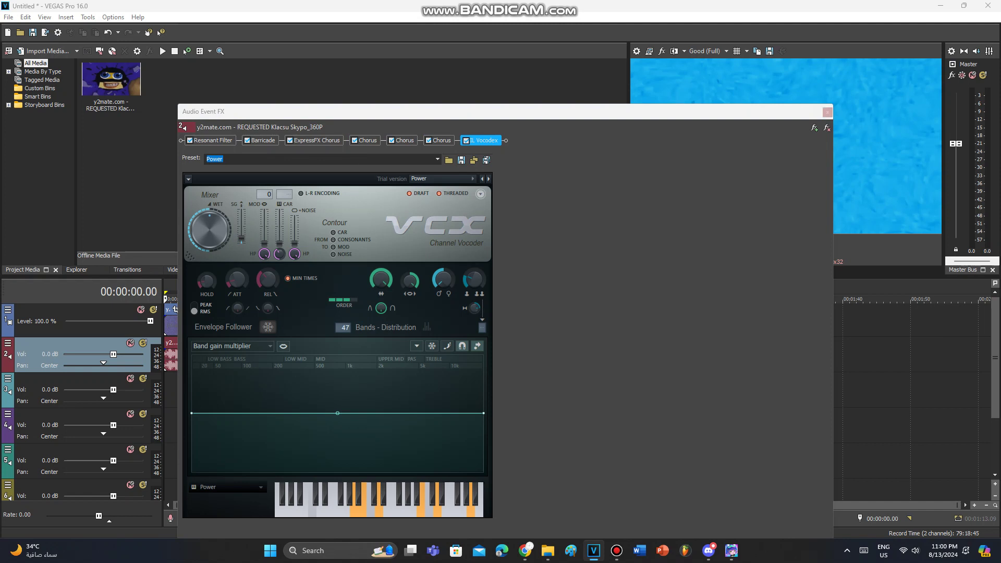
left_click(827, 111)
Examine every Gradient Map point colour on the ninth video event and the IL Vocodex settings on its audio event
left_click(493, 309)
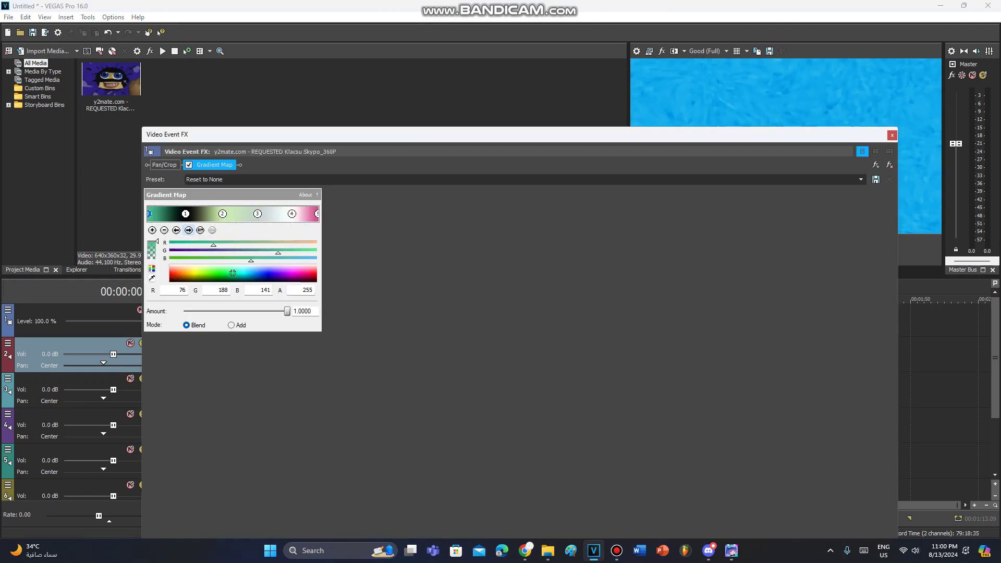
left_click(188, 230)
left_click(188, 229)
left_click(189, 230)
left_click(188, 230)
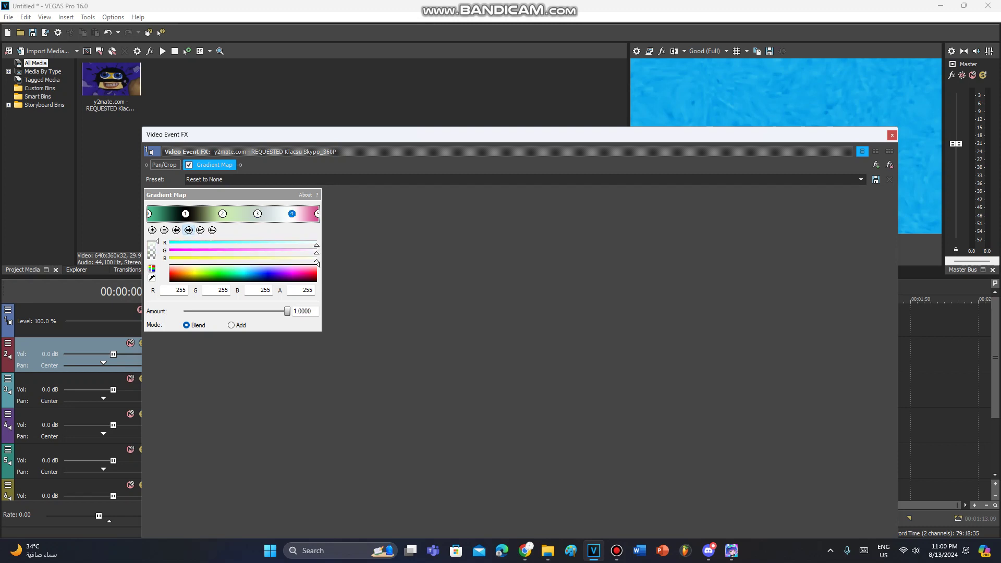
left_click(188, 230)
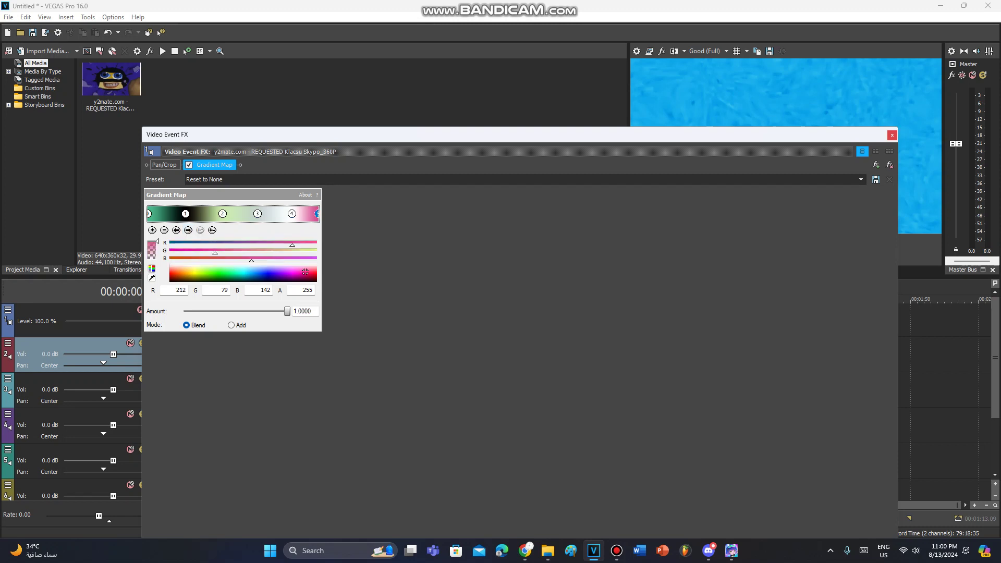
left_click(892, 135)
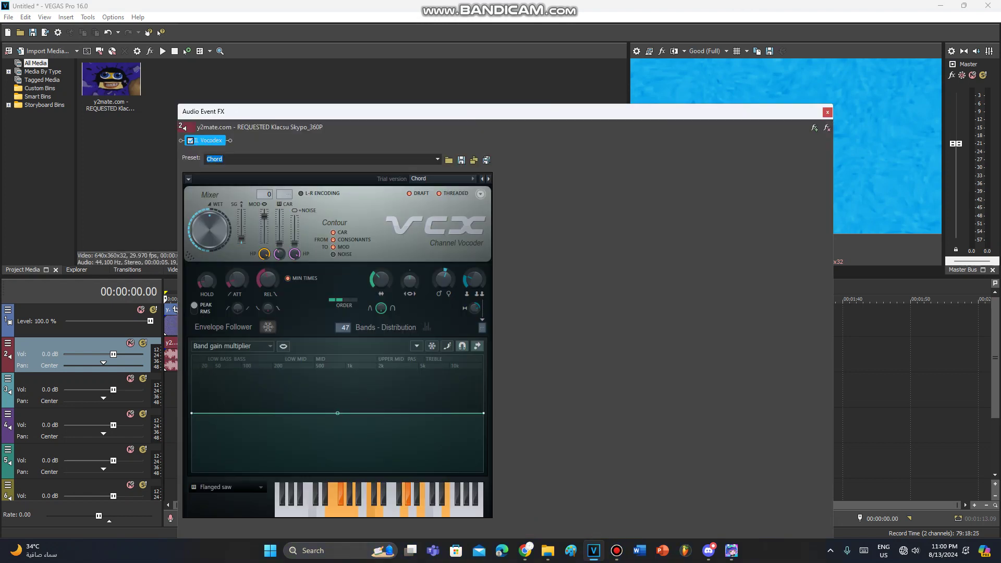
left_click(827, 112)
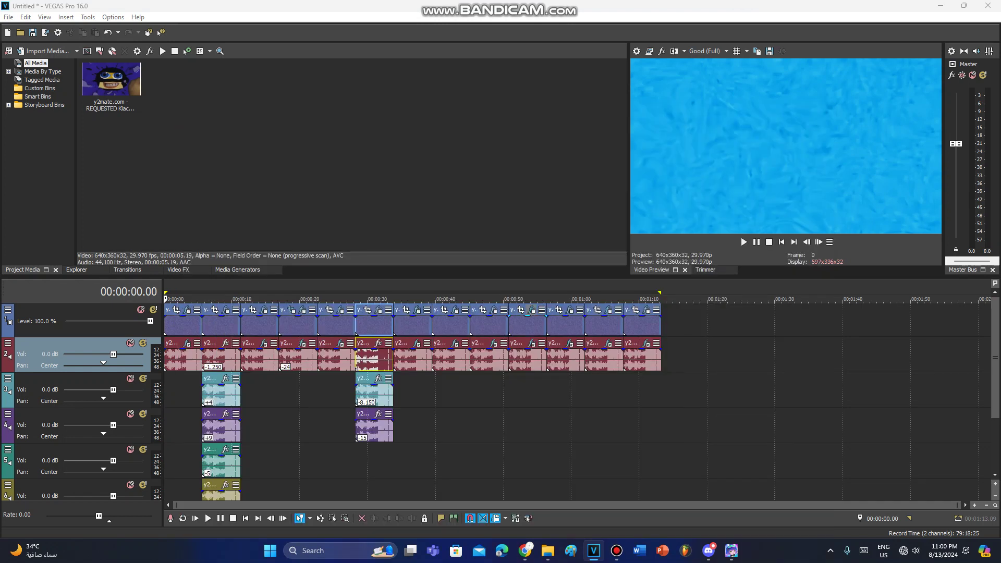
Examine the colour of each Gradient Map point on the tenth video event, from the first point to the last
left_click(531, 310)
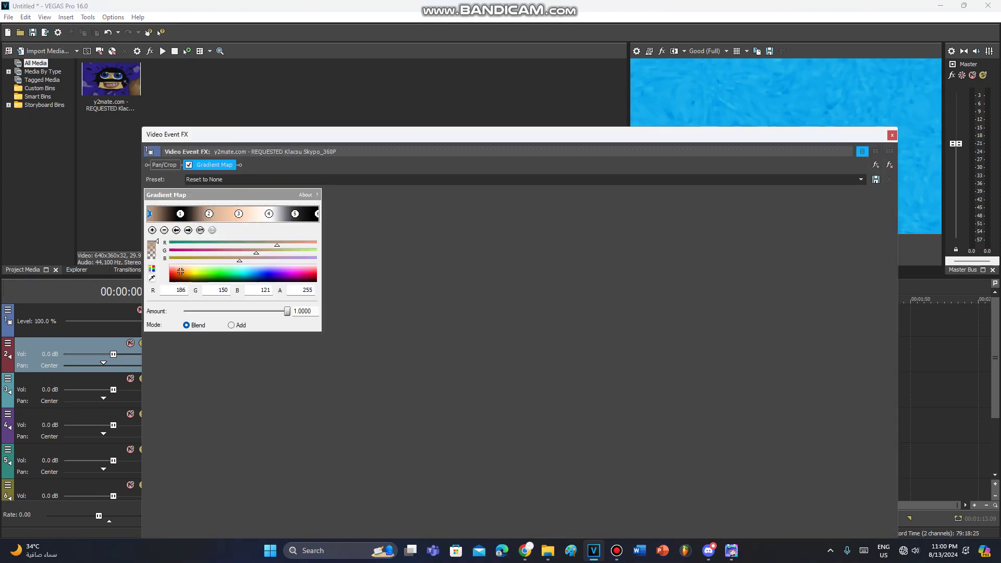
left_click(188, 230)
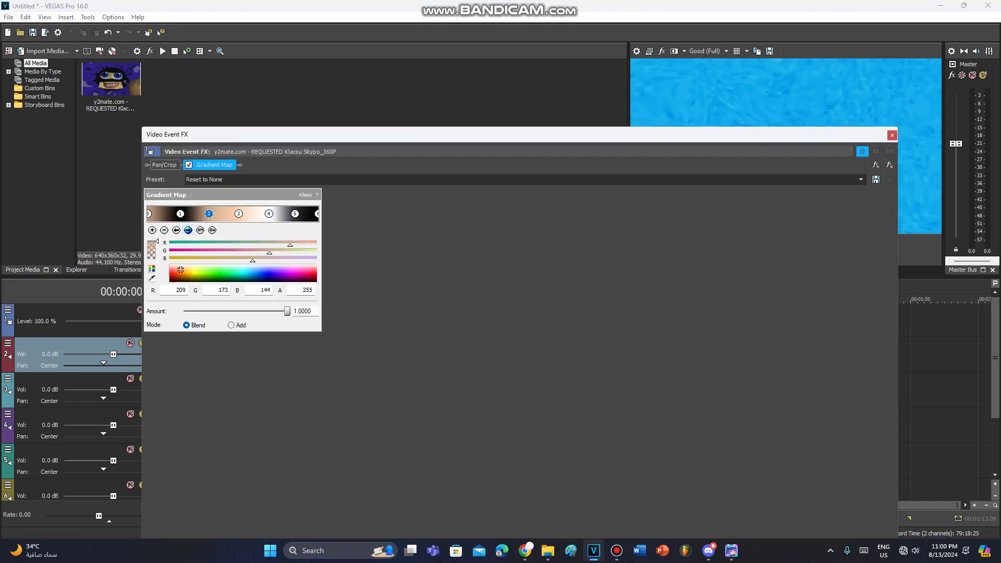
left_click(188, 230)
left_click(188, 229)
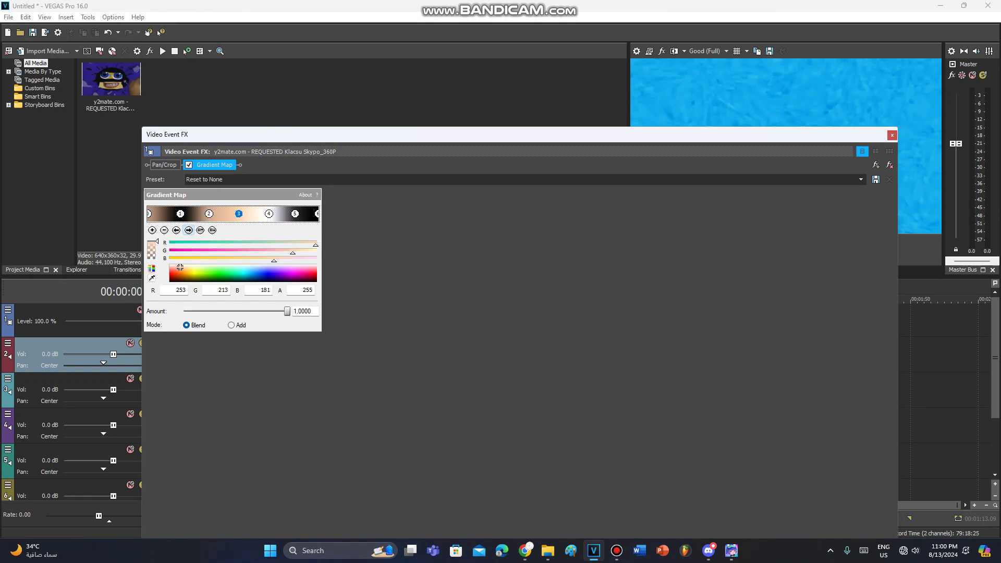
left_click(189, 230)
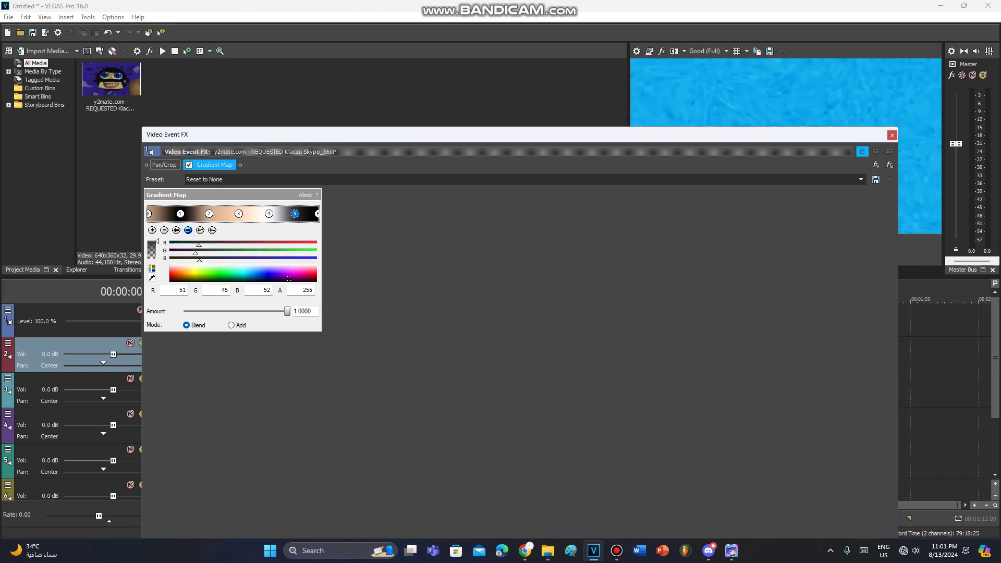
left_click(188, 230)
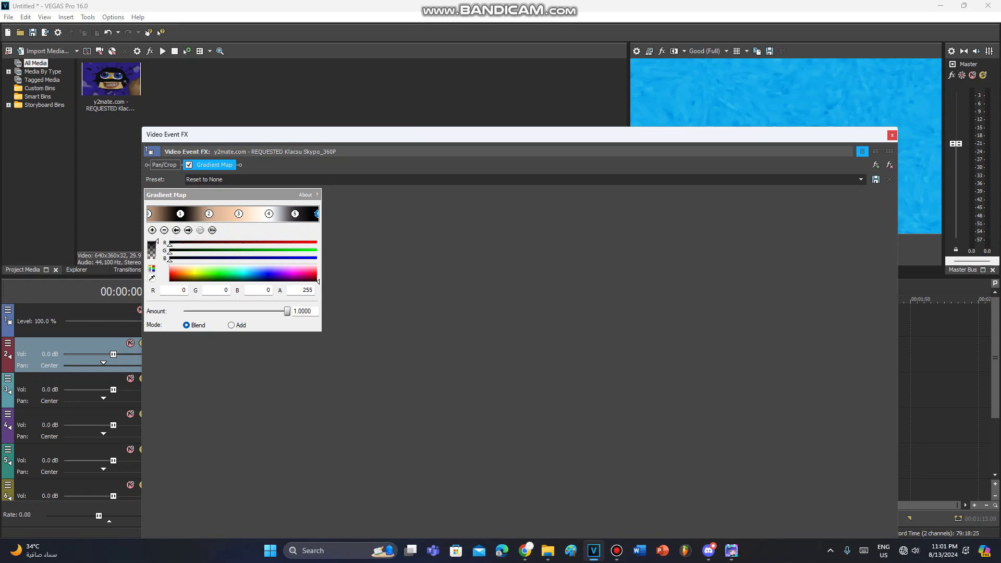
left_click(892, 135)
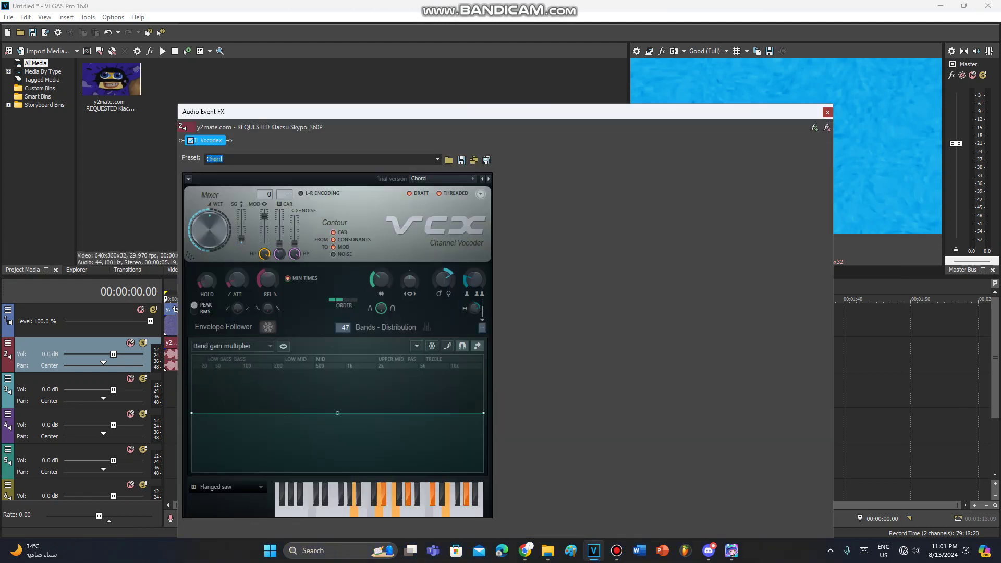
Examine every Gradient Map point colour on the eleventh video event and the IL Vocodex settings on its audio event
left_click(827, 112)
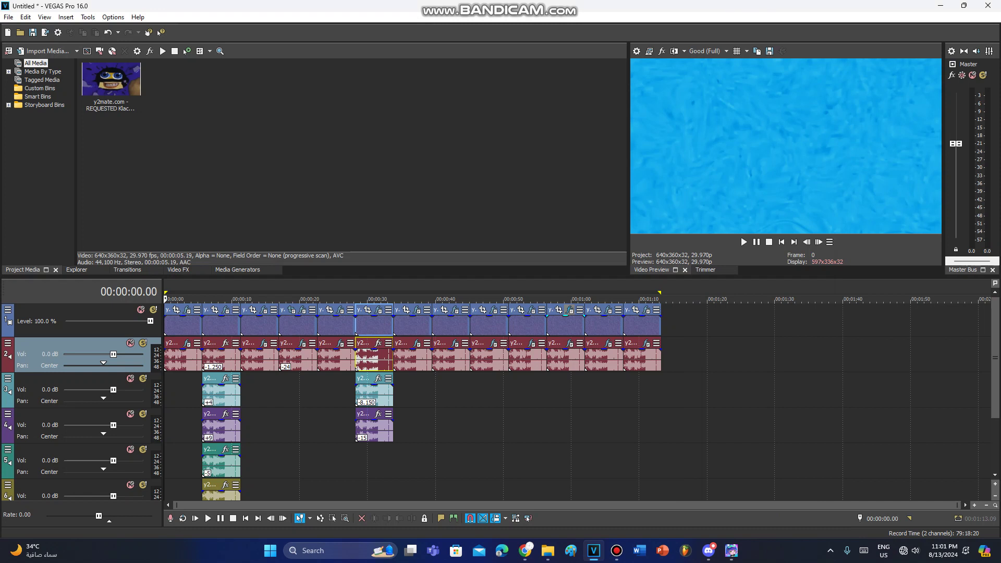
left_click(568, 309)
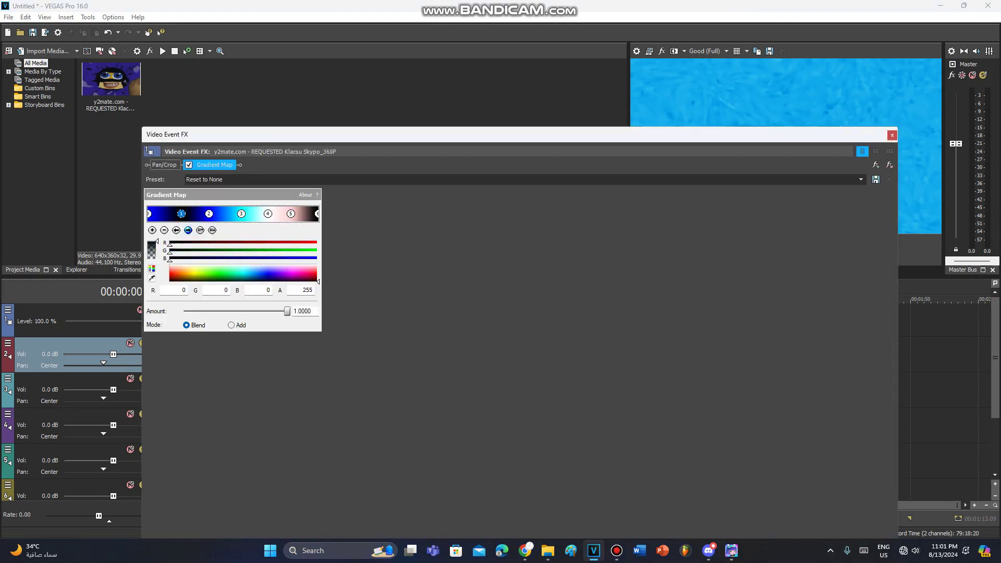
left_click(188, 230)
left_click(188, 230)
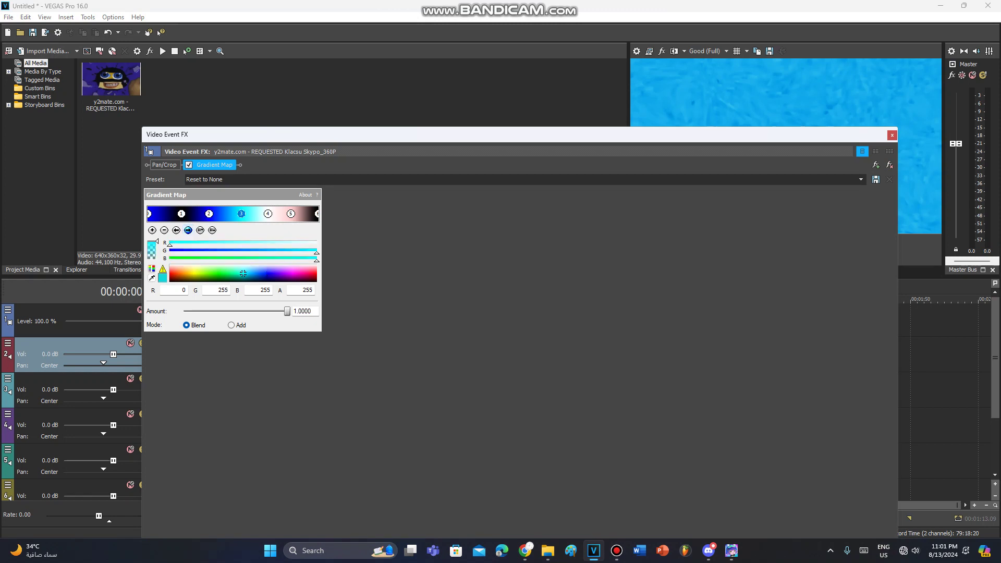
left_click(188, 230)
left_click(188, 230)
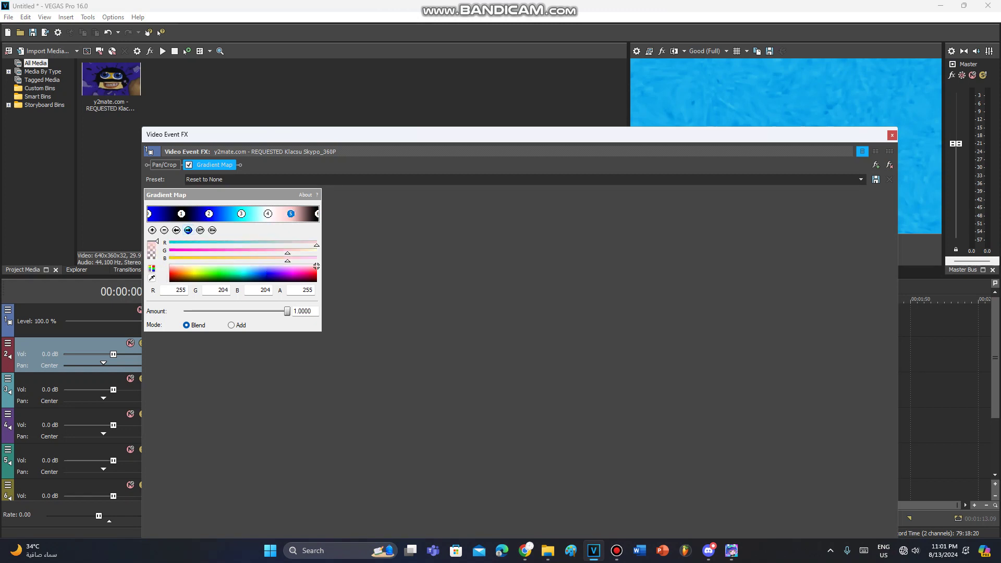
left_click(188, 230)
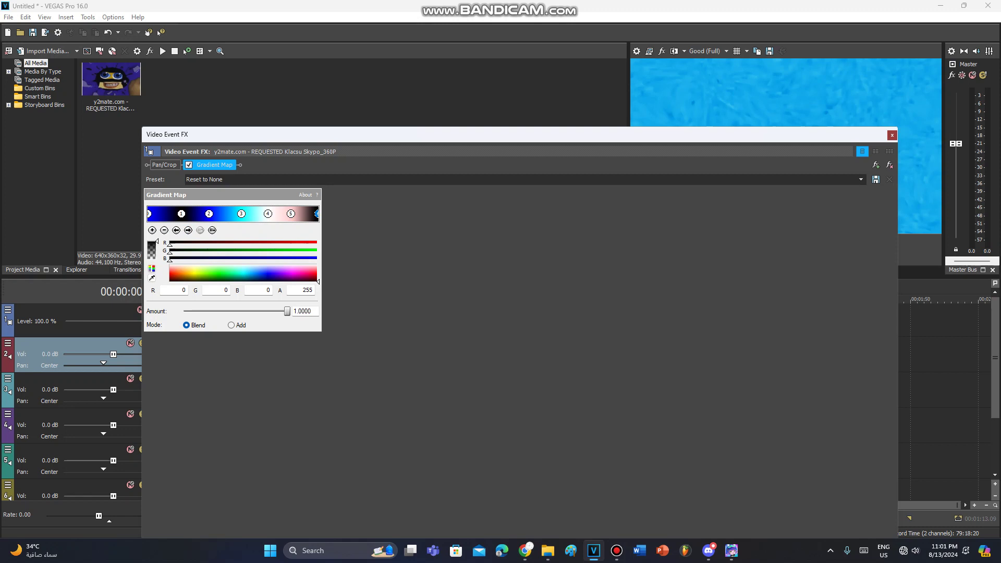
left_click(892, 135)
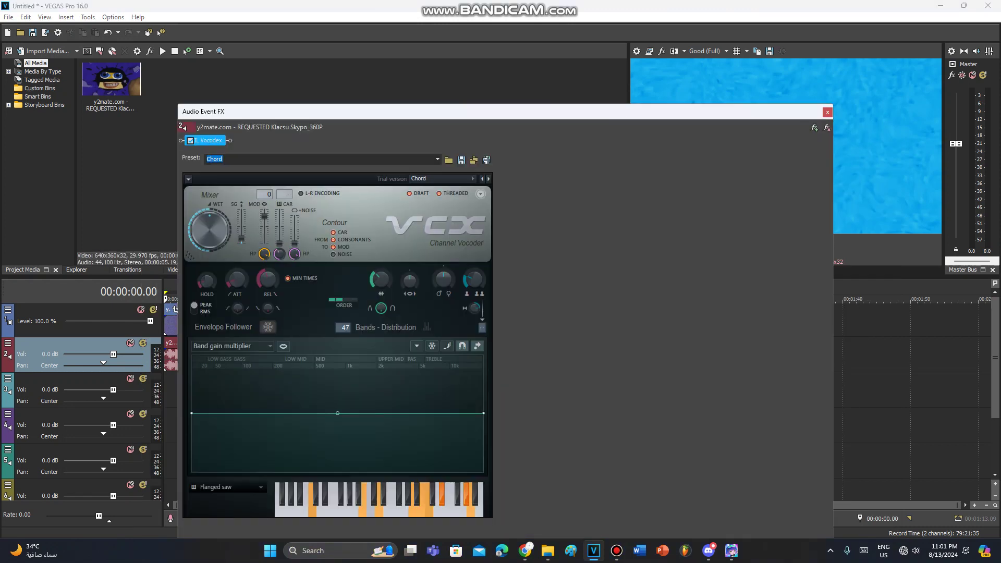
left_click(827, 112)
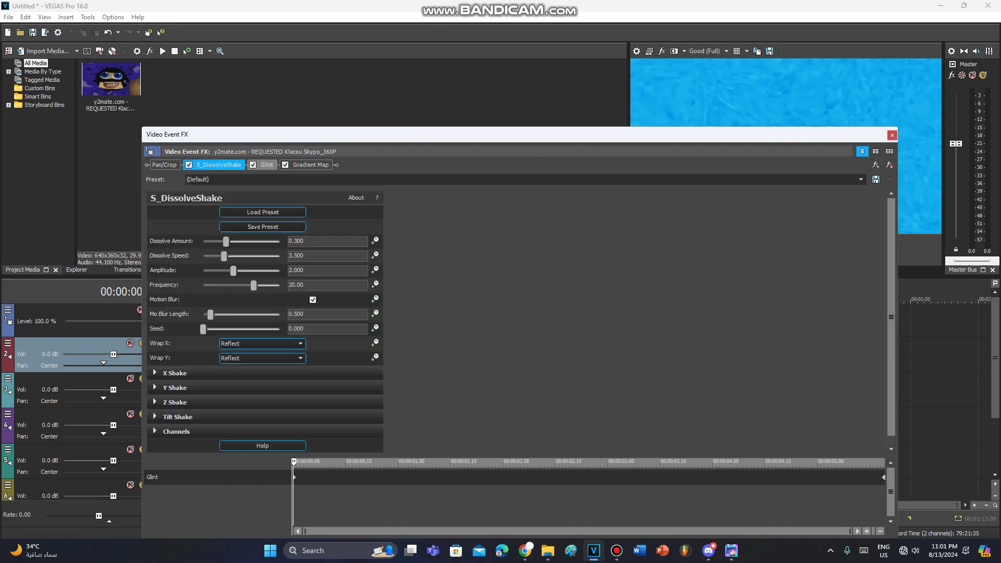
Review the S_DissolveShake parameters and the keyframed Glint settings on the twelfth video event
left_click(876, 152)
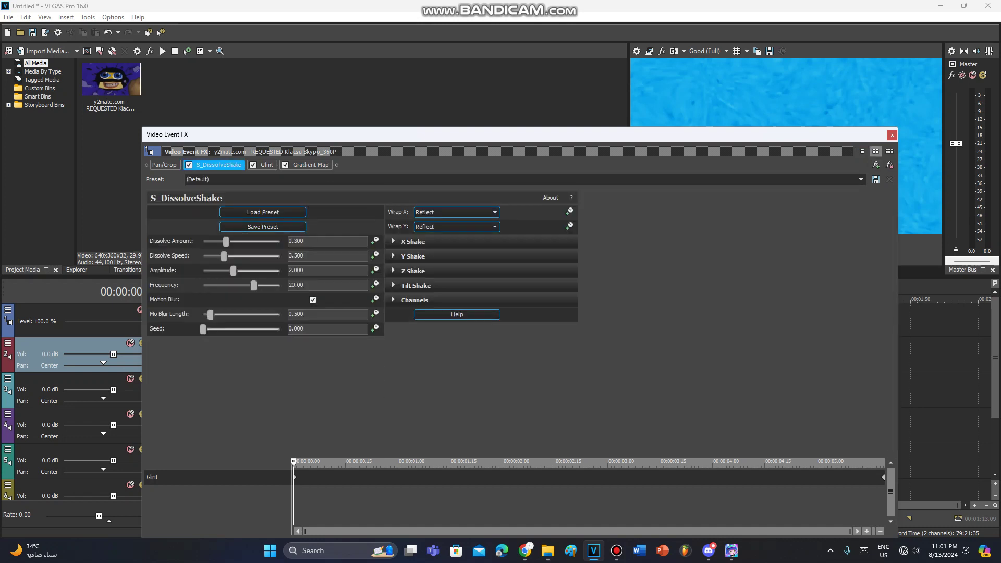
left_click(862, 152)
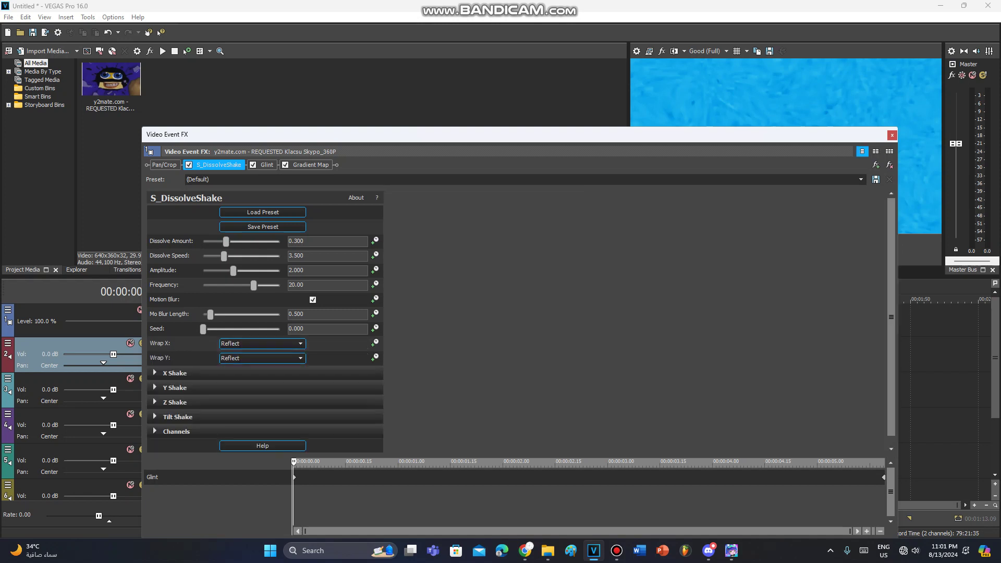
left_click(266, 165)
left_click_drag(293, 462, 885, 495)
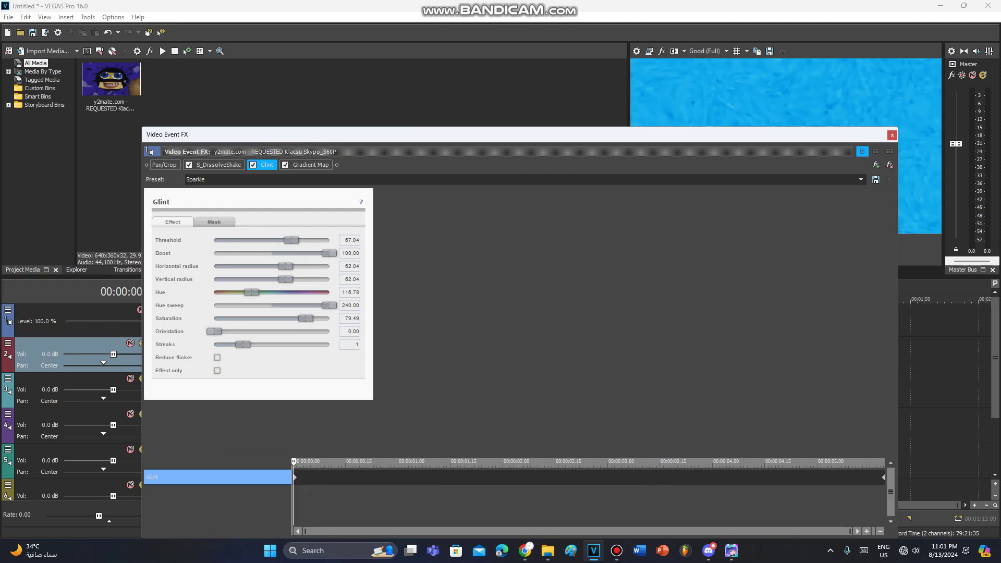
Examine the colour of each Gradient Map point on the twelfth video event, through to the last point
left_click(311, 165)
left_click(188, 229)
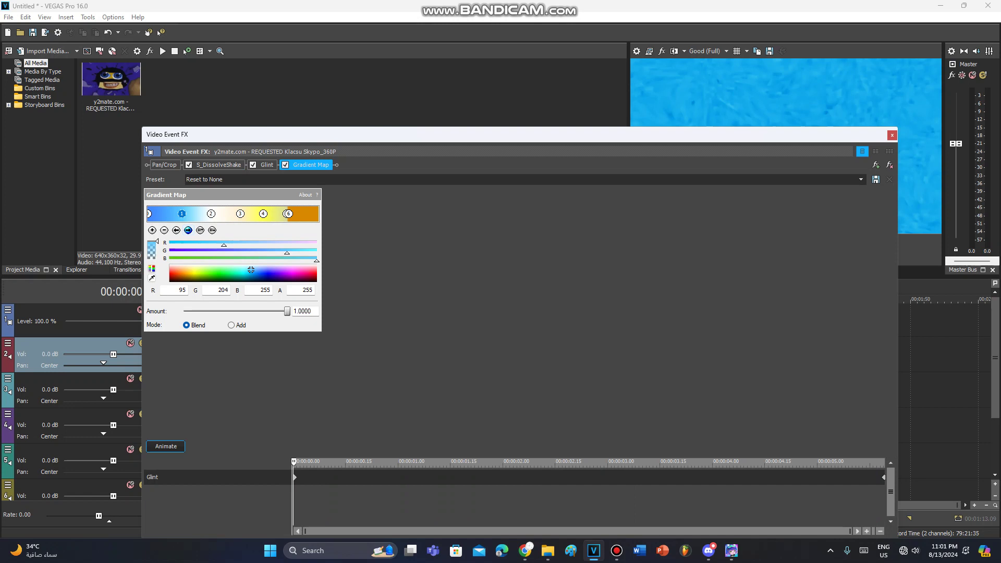
left_click(188, 229)
left_click(188, 230)
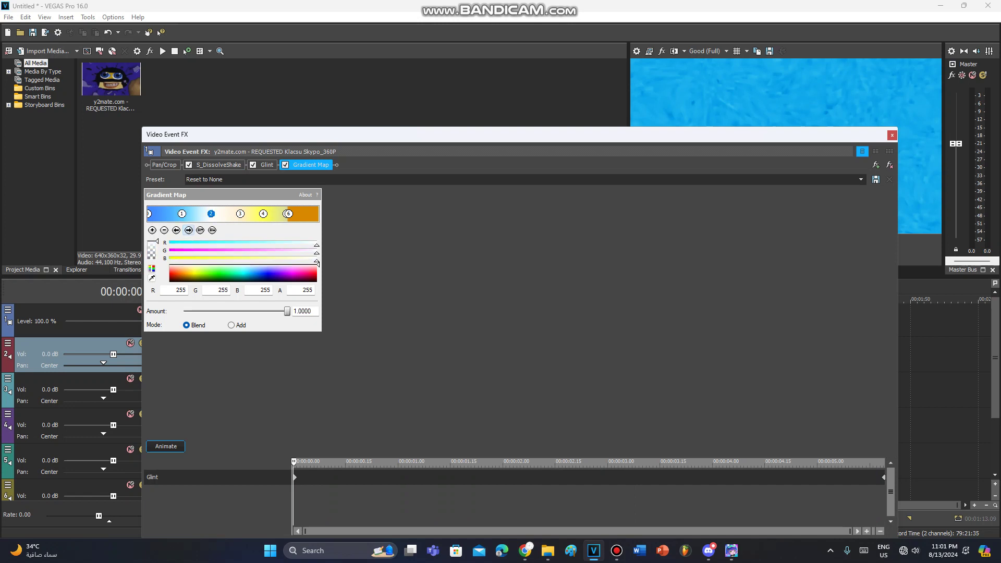
left_click(188, 229)
left_click(189, 230)
left_click(188, 230)
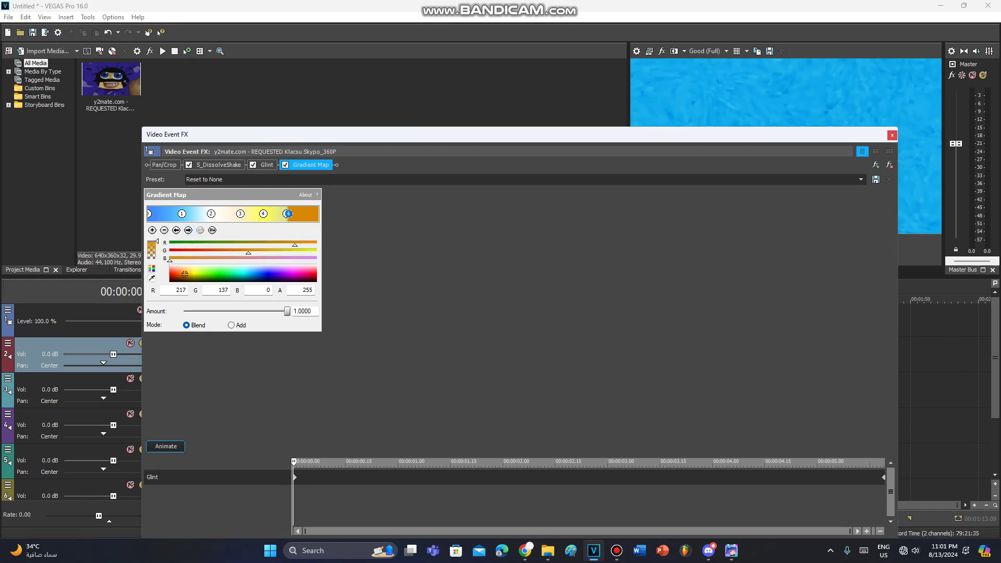
left_click(891, 135)
Review the BATTERY ACID, two ExpressFX Chorus and IL Vocodex settings on the twelfth audio event
left_click(605, 344)
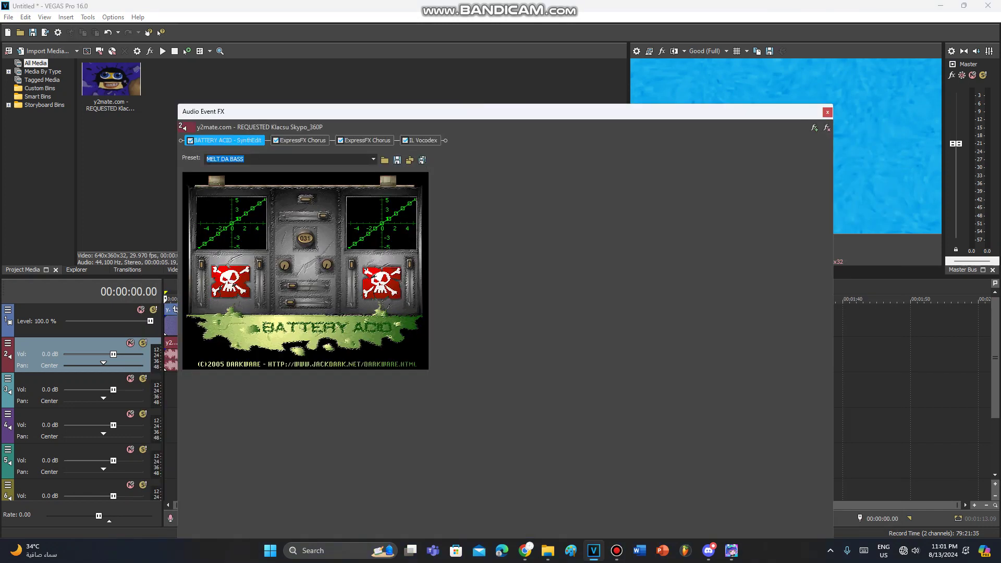
left_click(302, 140)
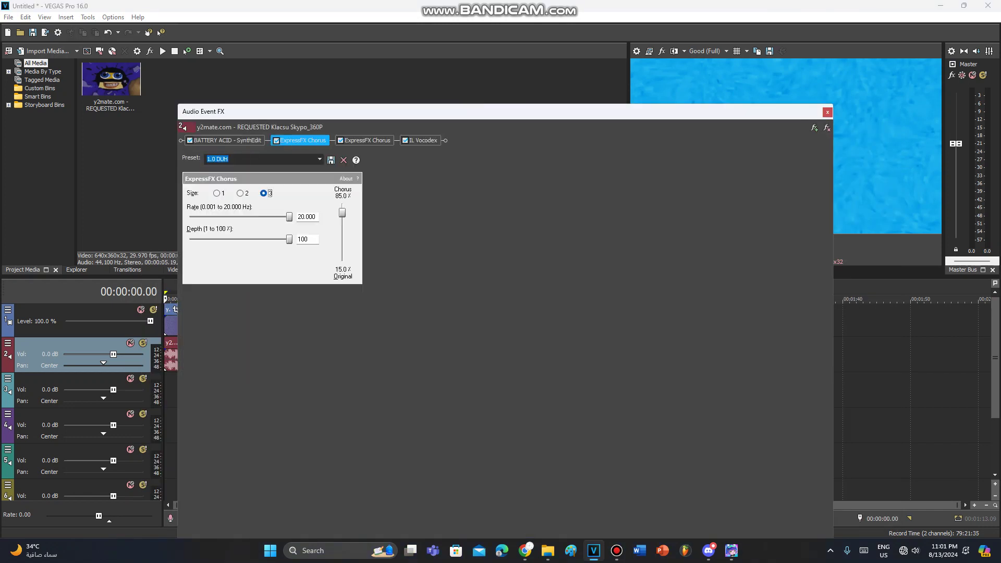
left_click(367, 141)
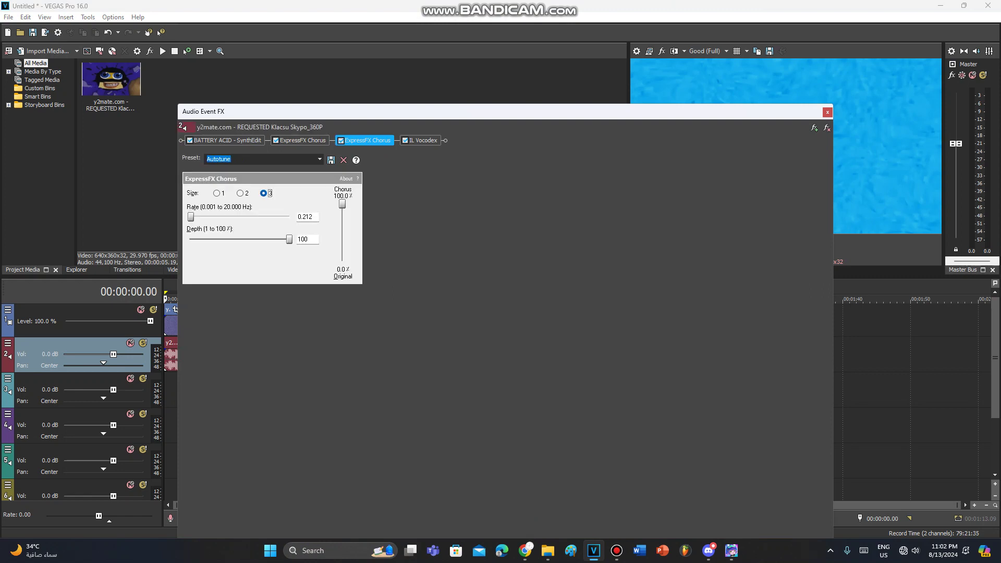
left_click(424, 140)
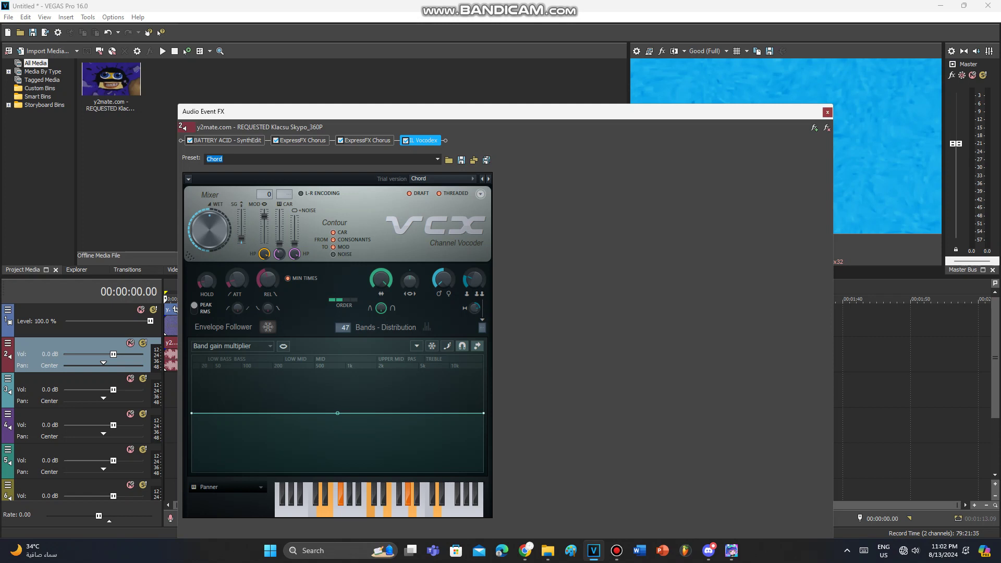
left_click(827, 111)
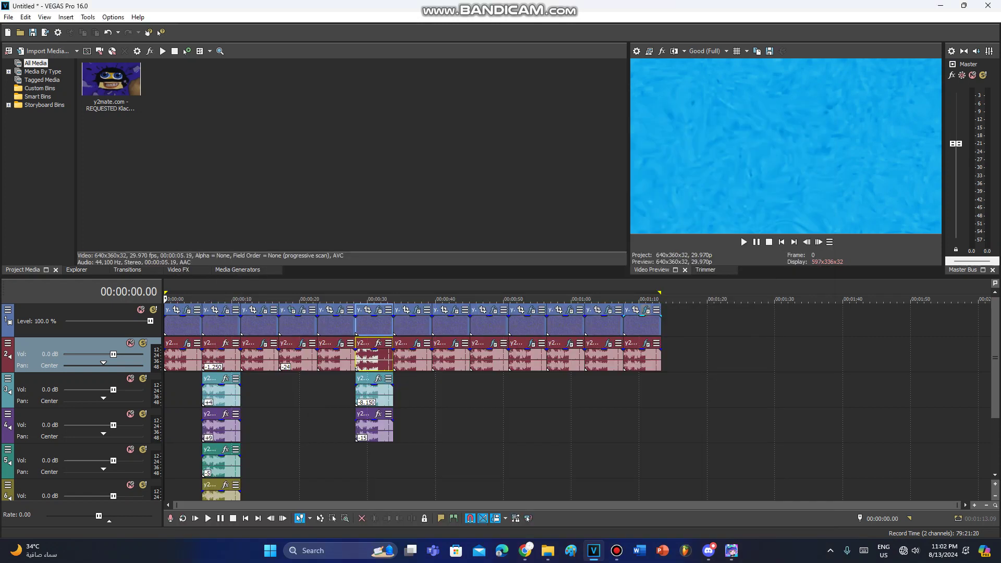
Review the TV Simulator, Color Curves, Glow and four NewBlue ME Wiggle settings on the thirteenth video event
left_click(646, 310)
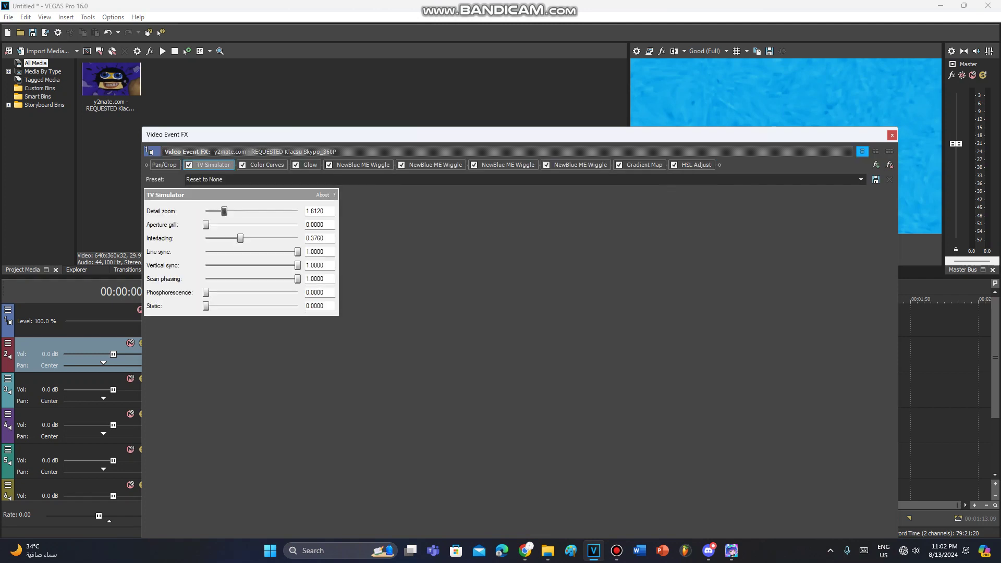
left_click(266, 164)
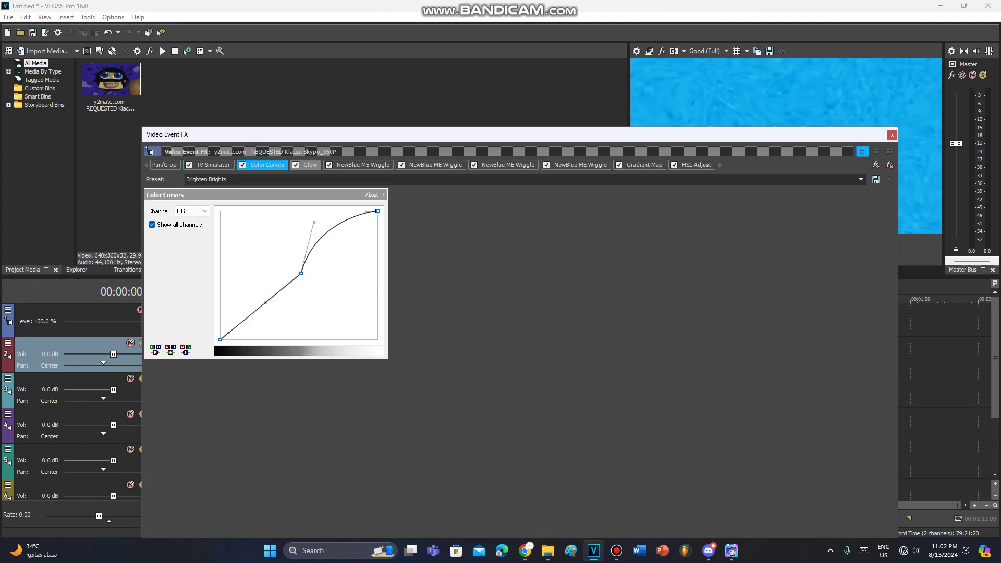
left_click(310, 165)
left_click(363, 164)
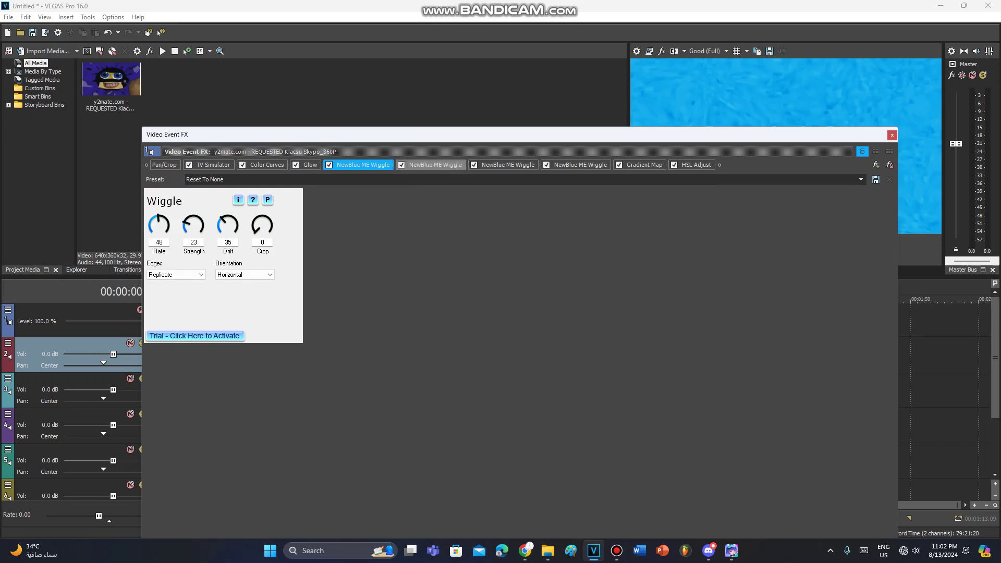
left_click(435, 165)
left_click(508, 164)
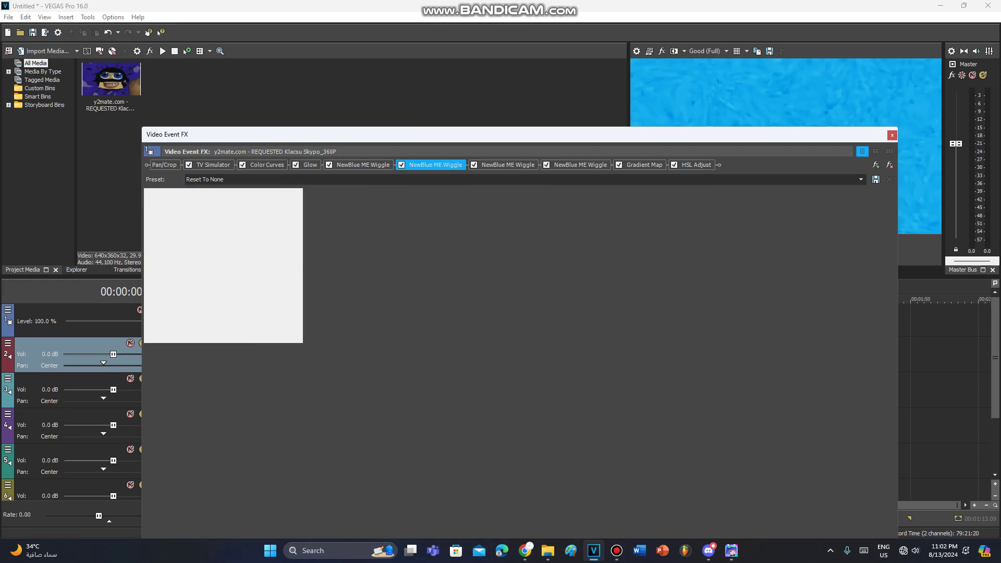
left_click(580, 165)
left_click(580, 165)
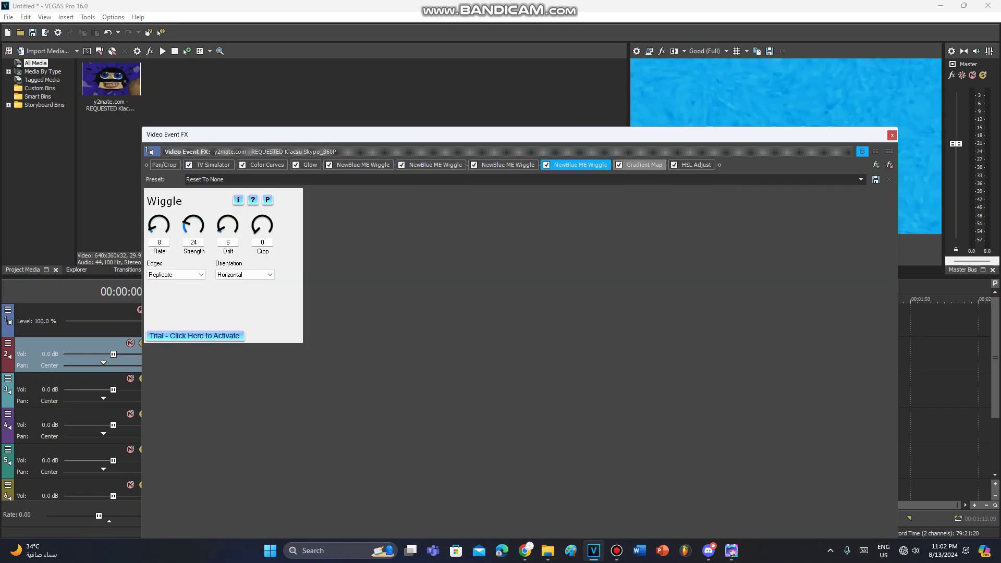
Examine the Gradient Map point colours and the HSL Adjust settings on the thirteenth video event
left_click(644, 164)
left_click(214, 213)
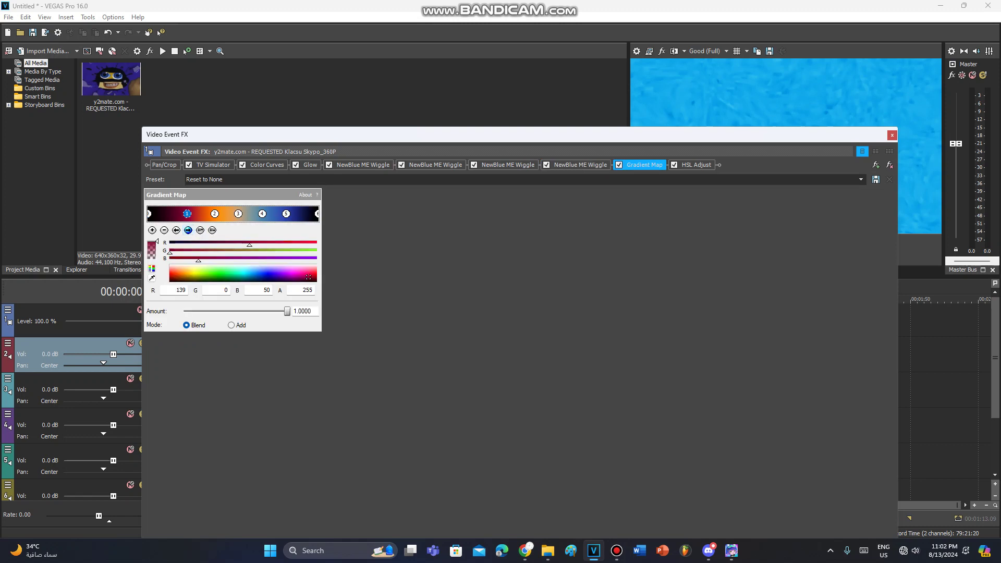
left_click(181, 273)
left_click(262, 214)
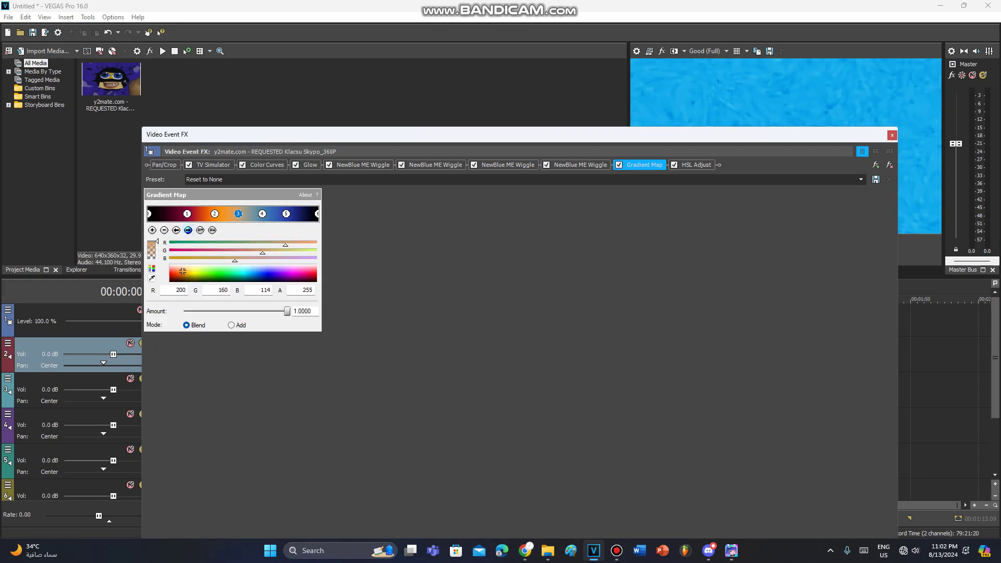
left_click(188, 230)
left_click(189, 230)
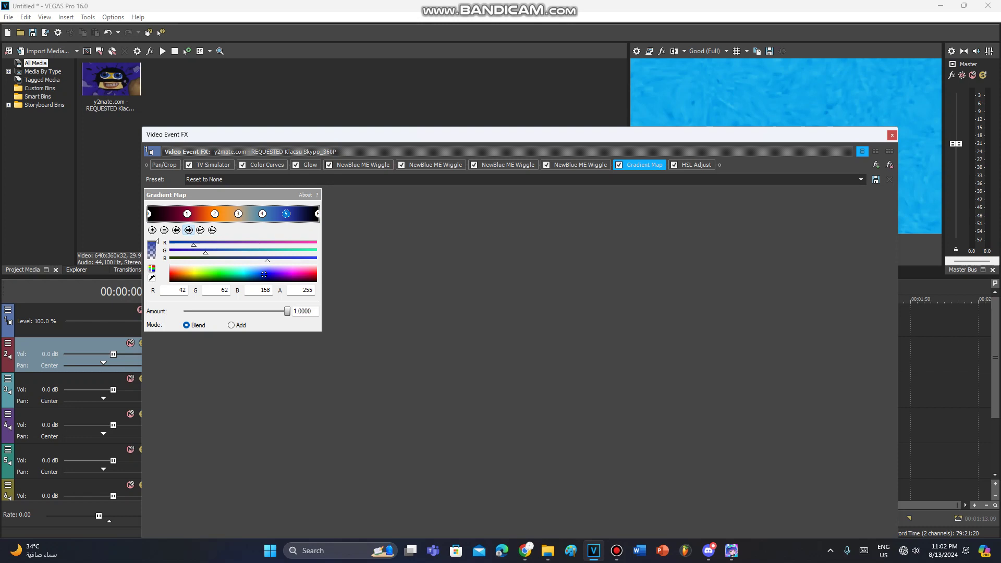
left_click(696, 164)
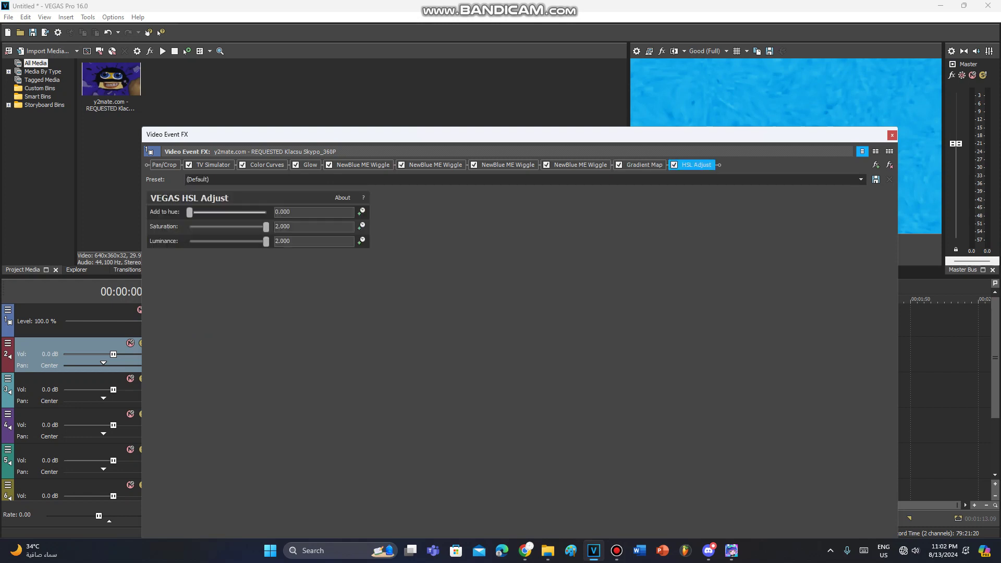
left_click(891, 135)
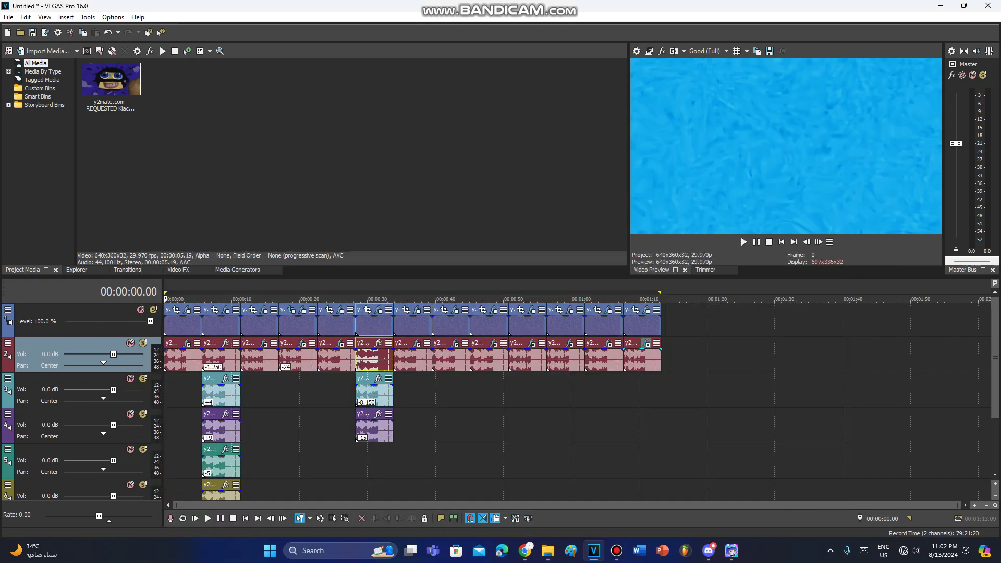
Review the two ExpressFX Chorus, SIZZLE SPINE, Orange Vocoder, IO/Volume, tb_grumblebum and IL Vocodex settings on the thirteenth audio event
left_click(646, 342)
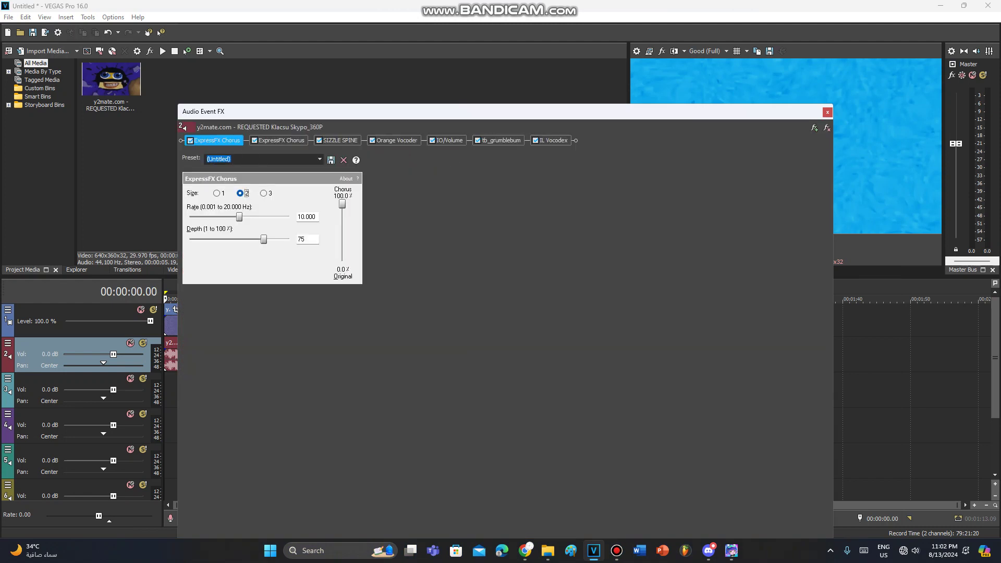
left_click(281, 140)
left_click(339, 141)
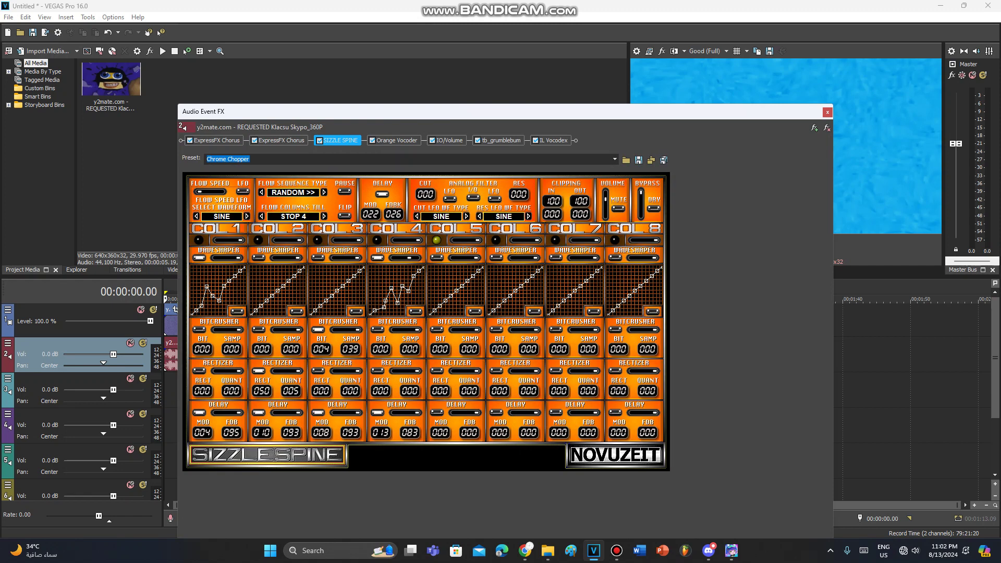
left_click(396, 140)
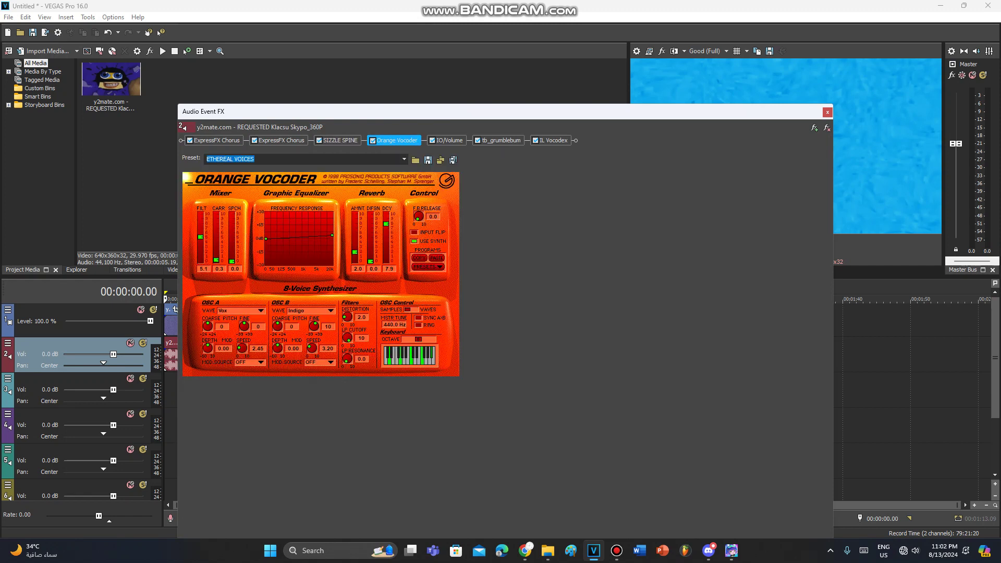
left_click(449, 141)
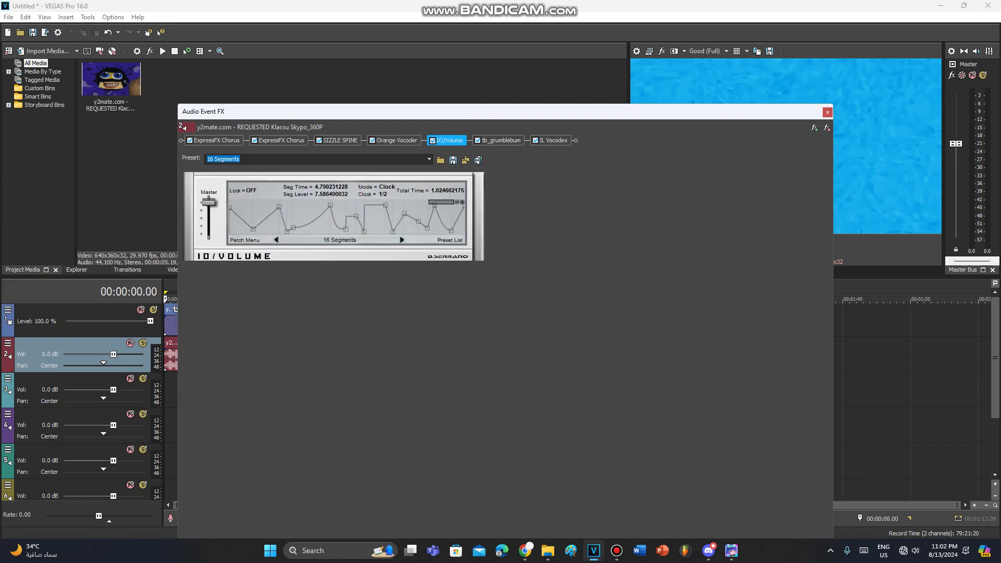
left_click(501, 141)
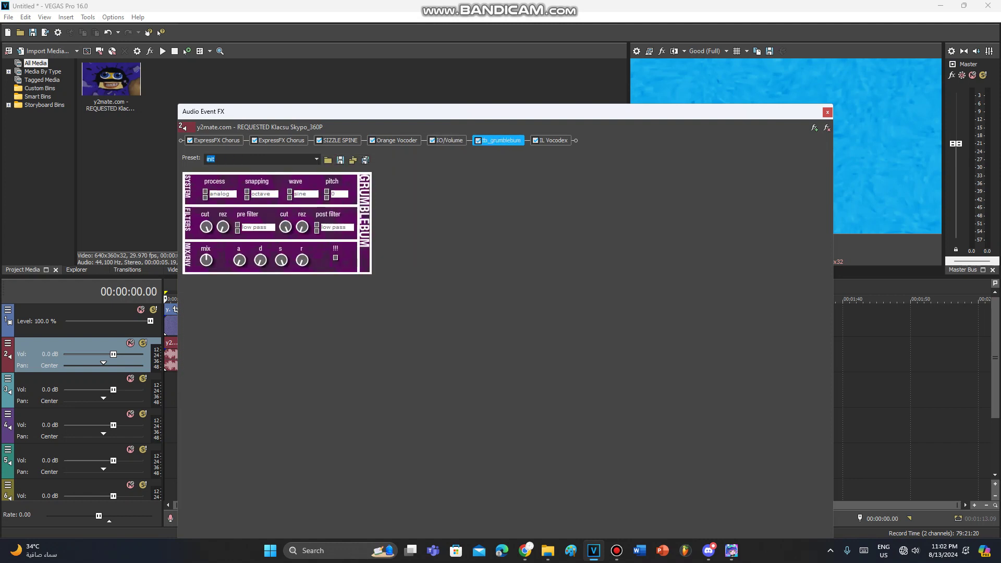
left_click(553, 141)
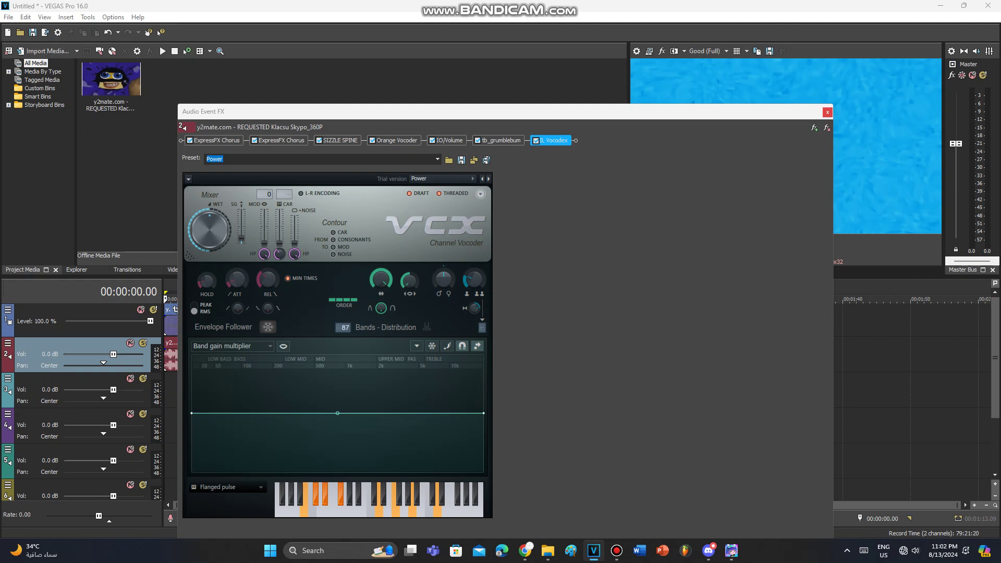
left_click(827, 112)
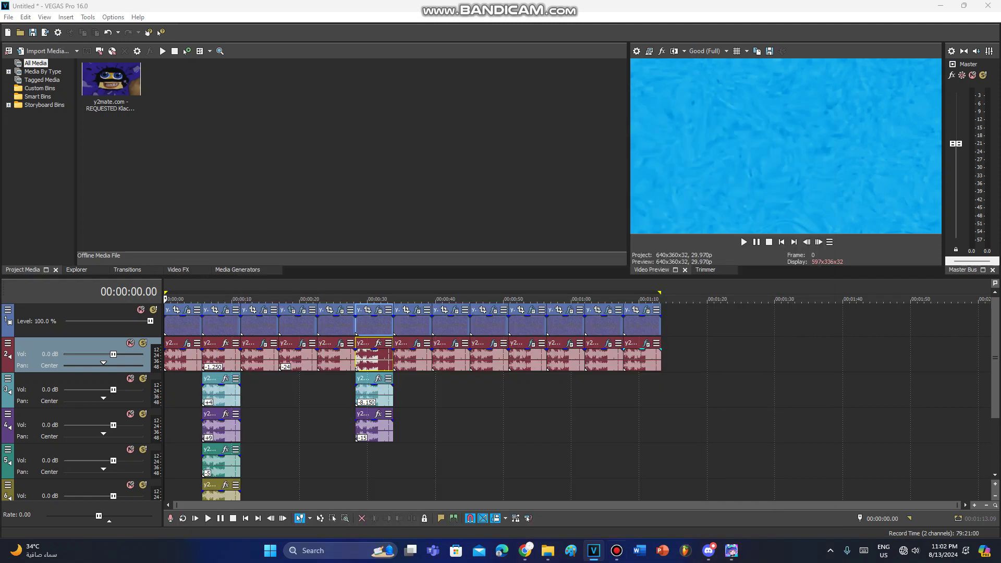